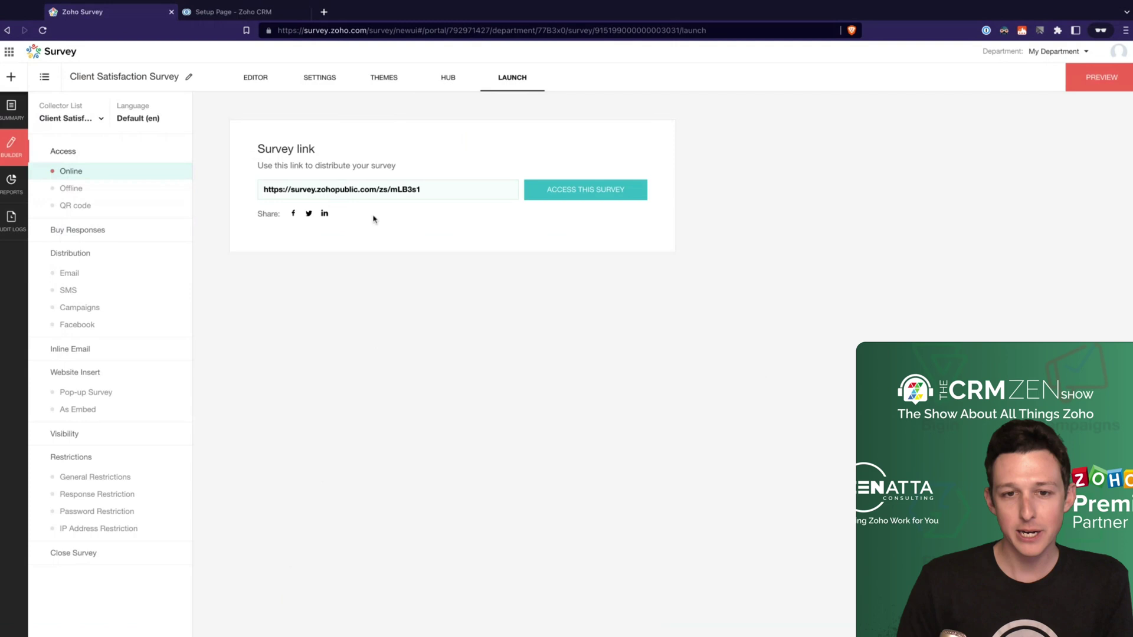
- Open the public survey in a new tab, inspect its URL code mLB3s1, then return to launch options
{"action": "left_click", "coordinate": [585, 190]}
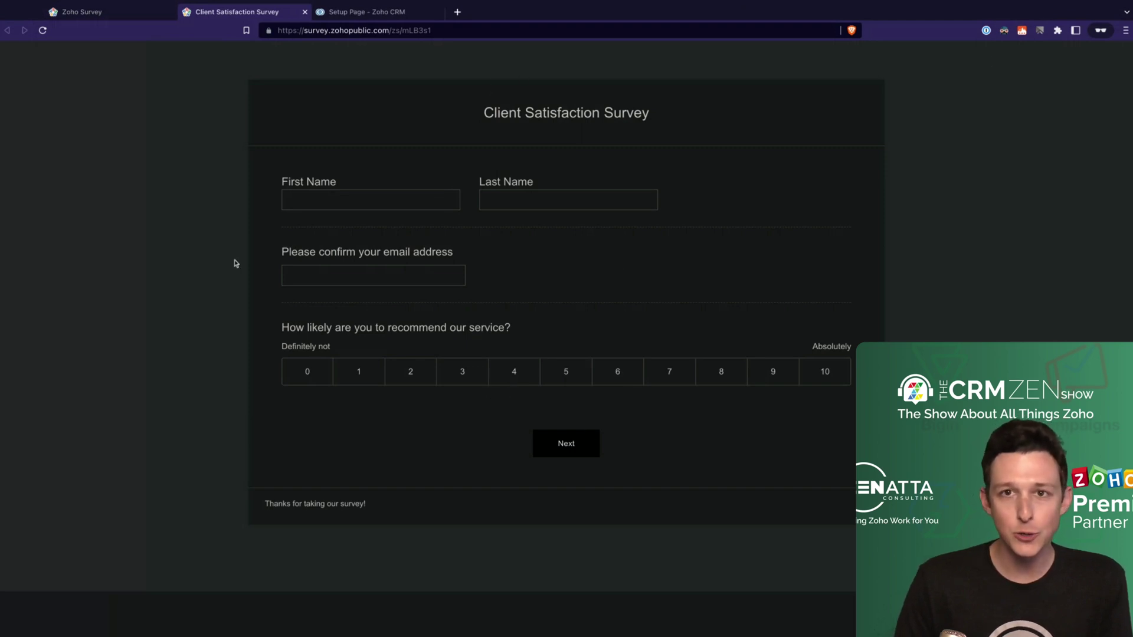
{"action": "left_click", "coordinate": [470, 30]}
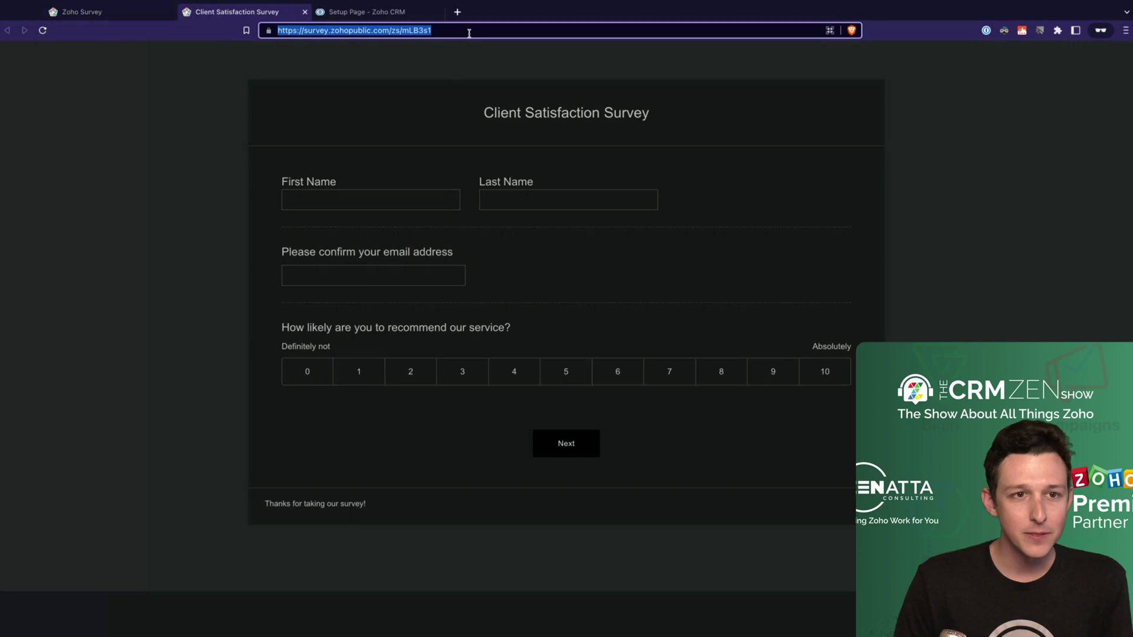
{"action": "left_click", "coordinate": [469, 32]}
{"action": "left_click", "coordinate": [469, 32]}
{"action": "double_click", "coordinate": [469, 32]}
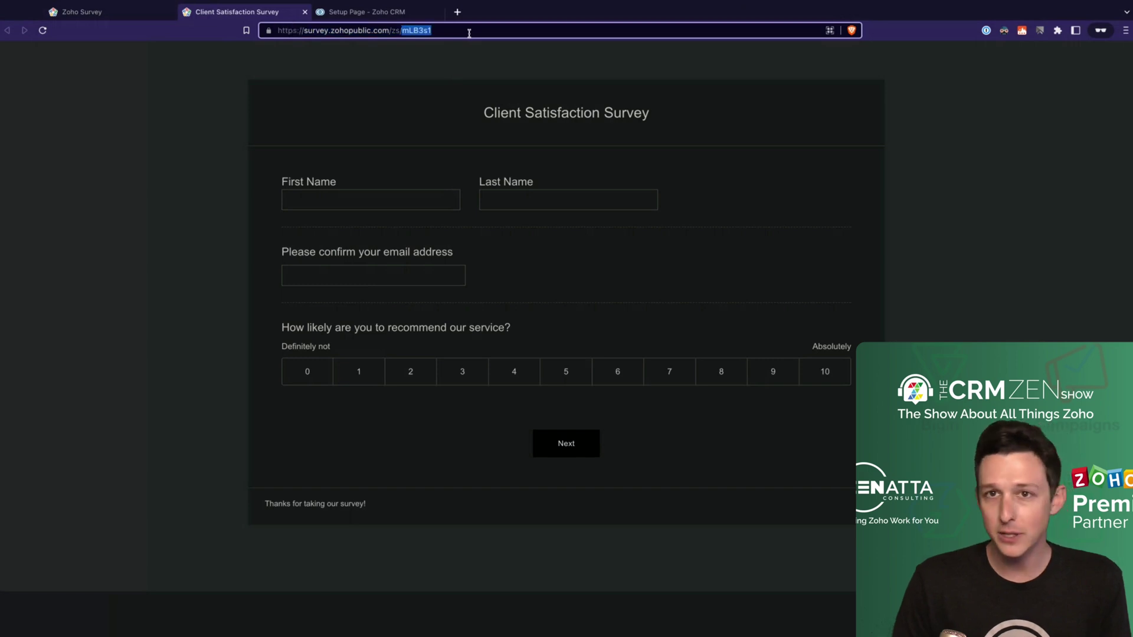
{"action": "left_click", "coordinate": [430, 33]}
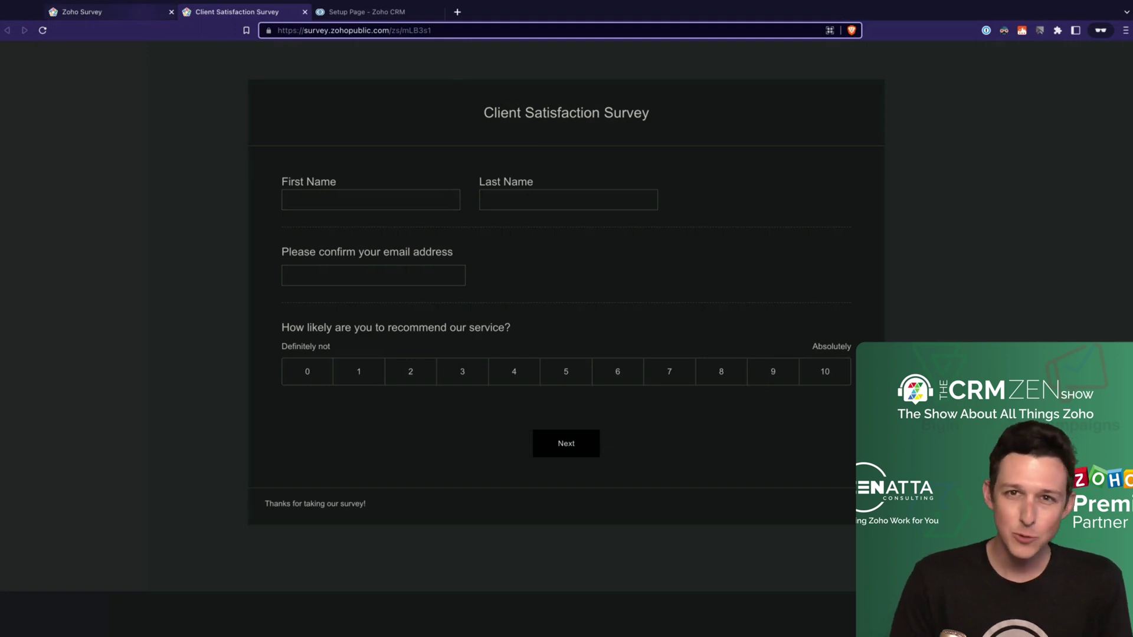
{"action": "left_click", "coordinate": [82, 12]}
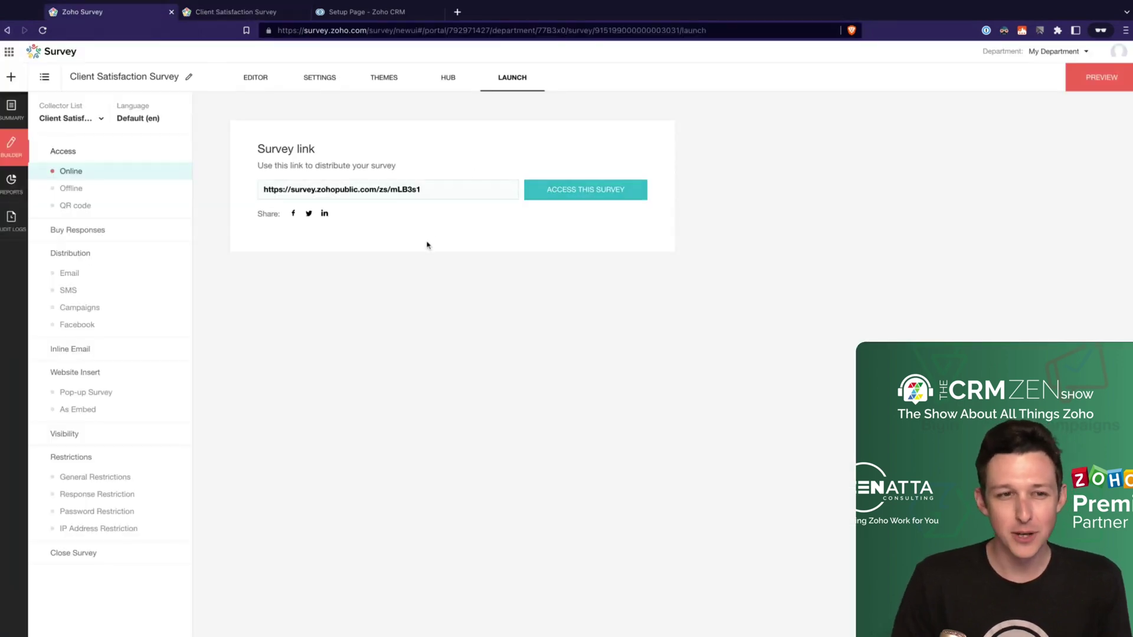
- Check the Offline collection option, then display the survey's QR code with its download link
{"action": "left_click", "coordinate": [72, 189]}
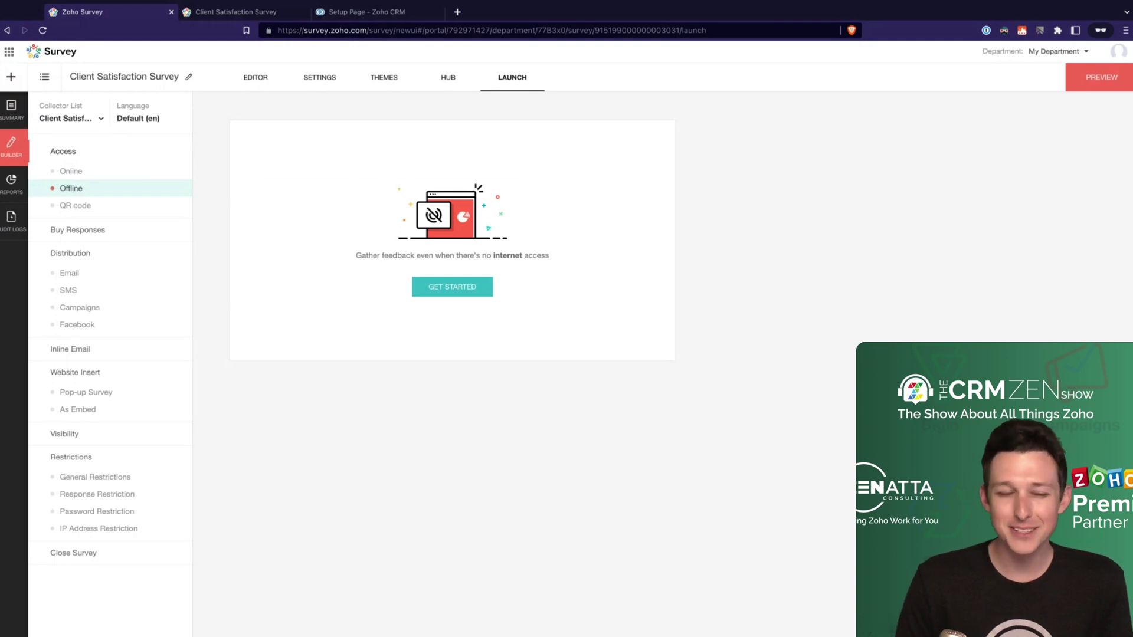
{"action": "left_click", "coordinate": [79, 207]}
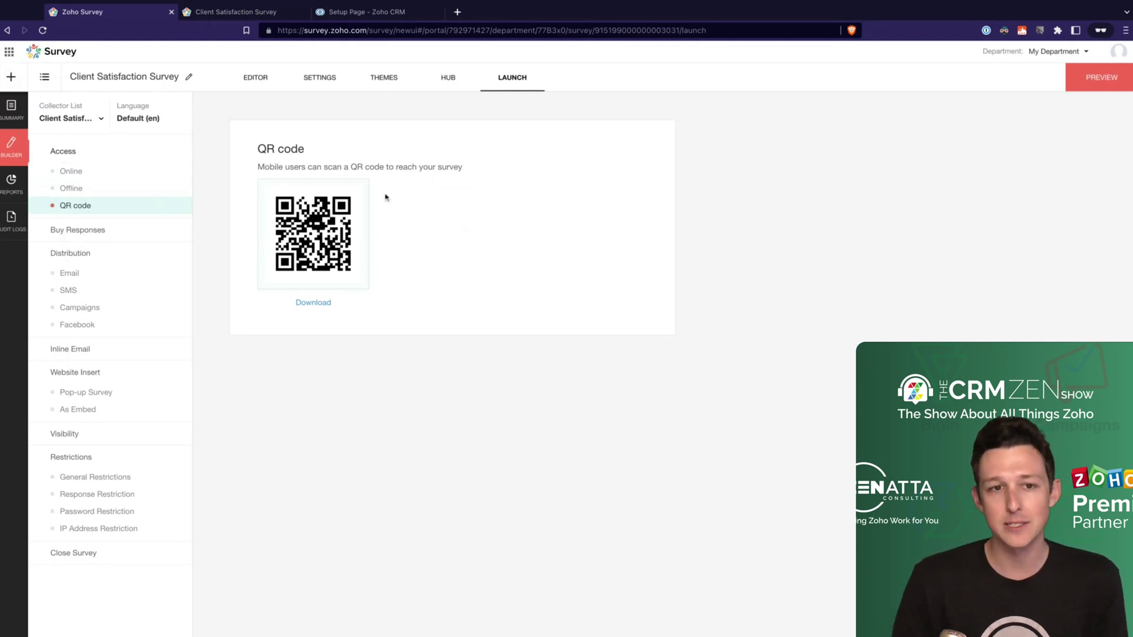
- Open Buy Responses, which requires deleting the name and email questions first
{"action": "left_click", "coordinate": [91, 235]}
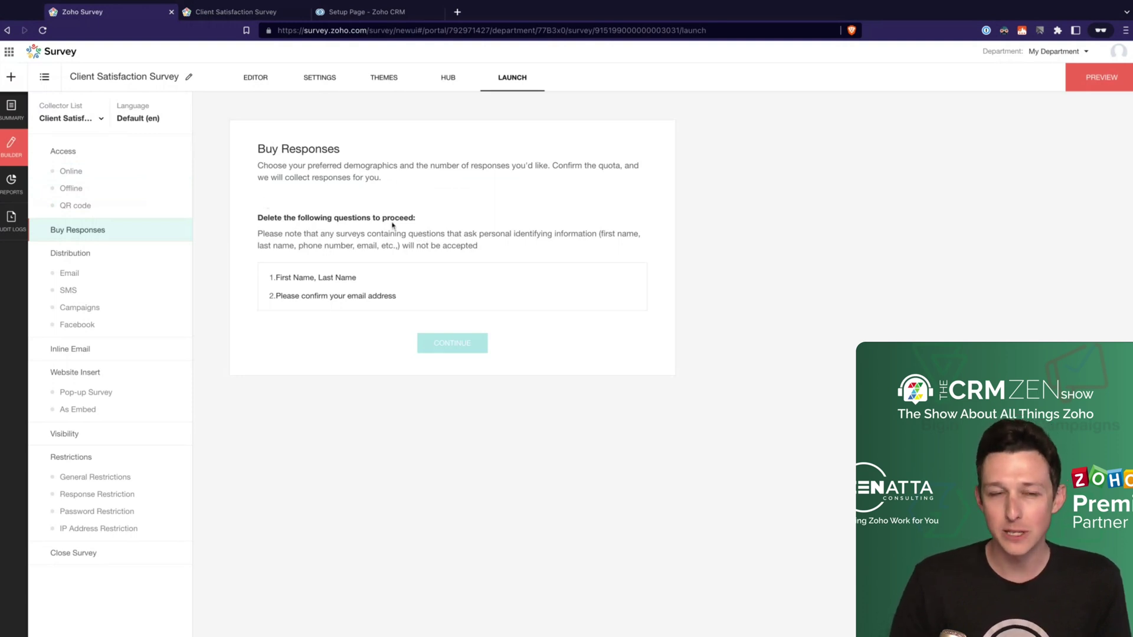
- Show the Email distribution options with Zendesk, Shopify and Eventbrite, after glancing at the Zoho CRM template
{"action": "left_click", "coordinate": [83, 274]}
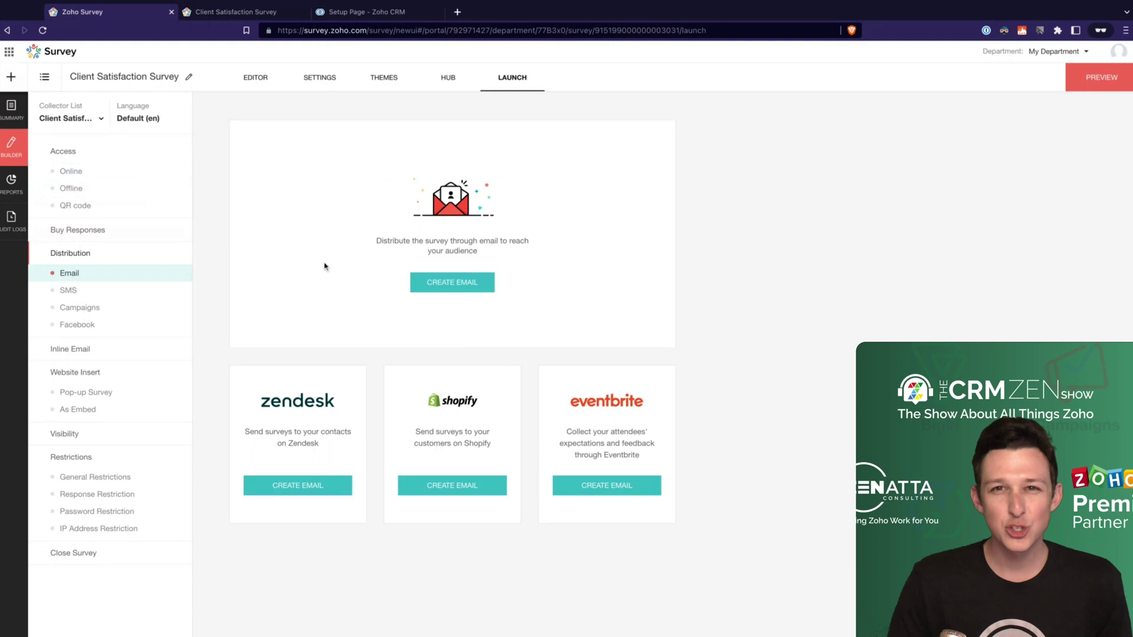
{"action": "left_click", "coordinate": [368, 13]}
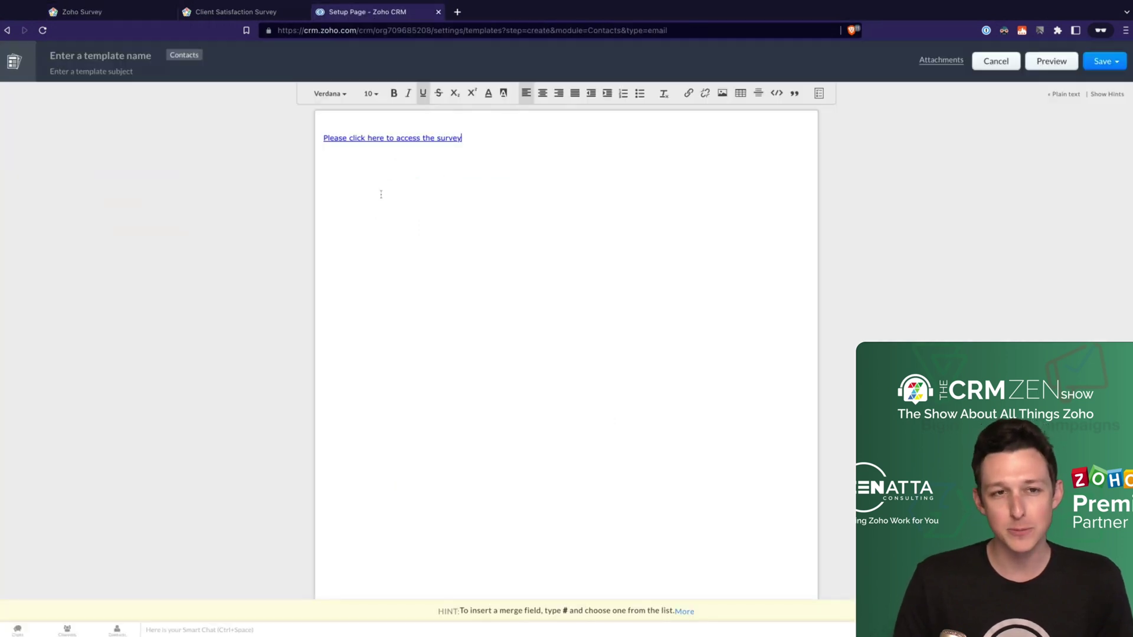
{"action": "left_click", "coordinate": [138, 16]}
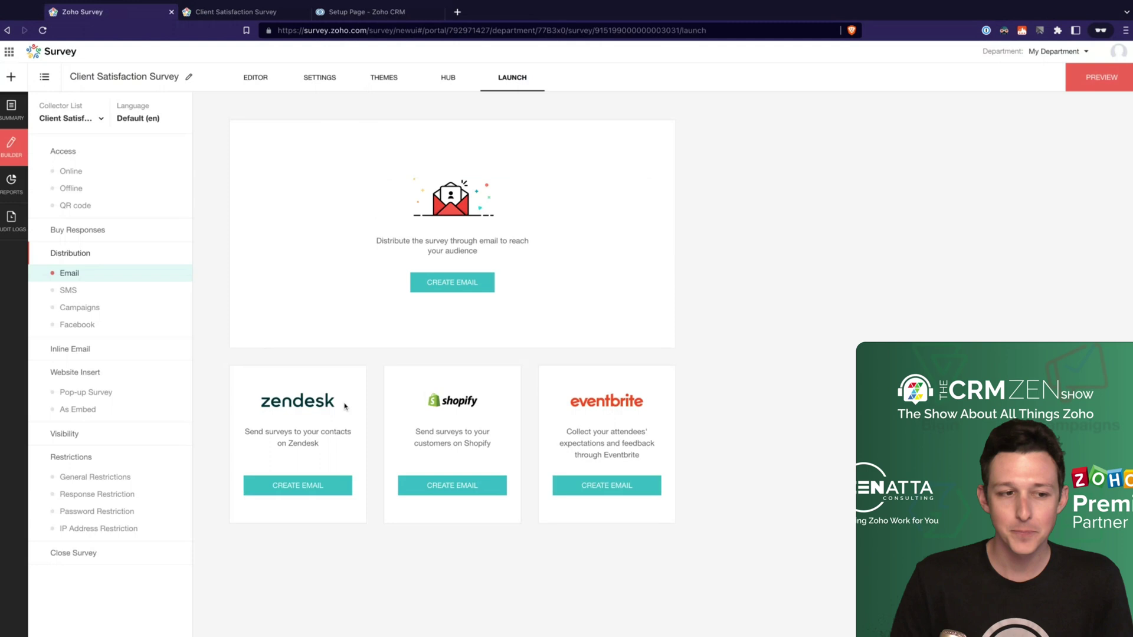
- Open SMS distribution, try Create SMS, and check Apps and Services for connectable SMS providers
{"action": "left_click", "coordinate": [69, 296]}
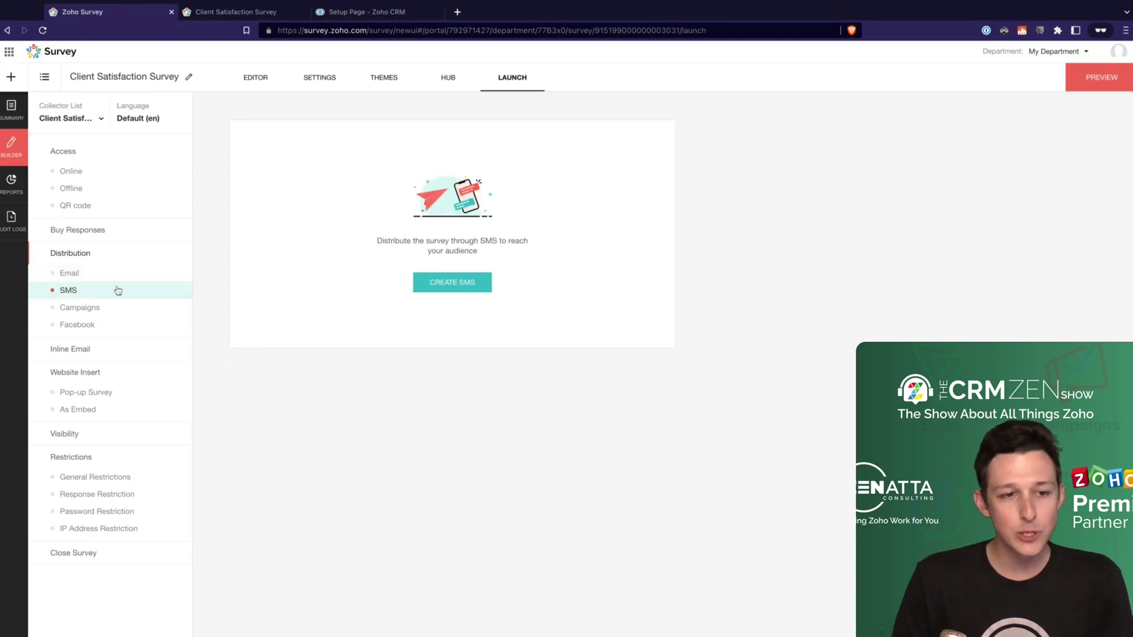
{"action": "left_click", "coordinate": [459, 283]}
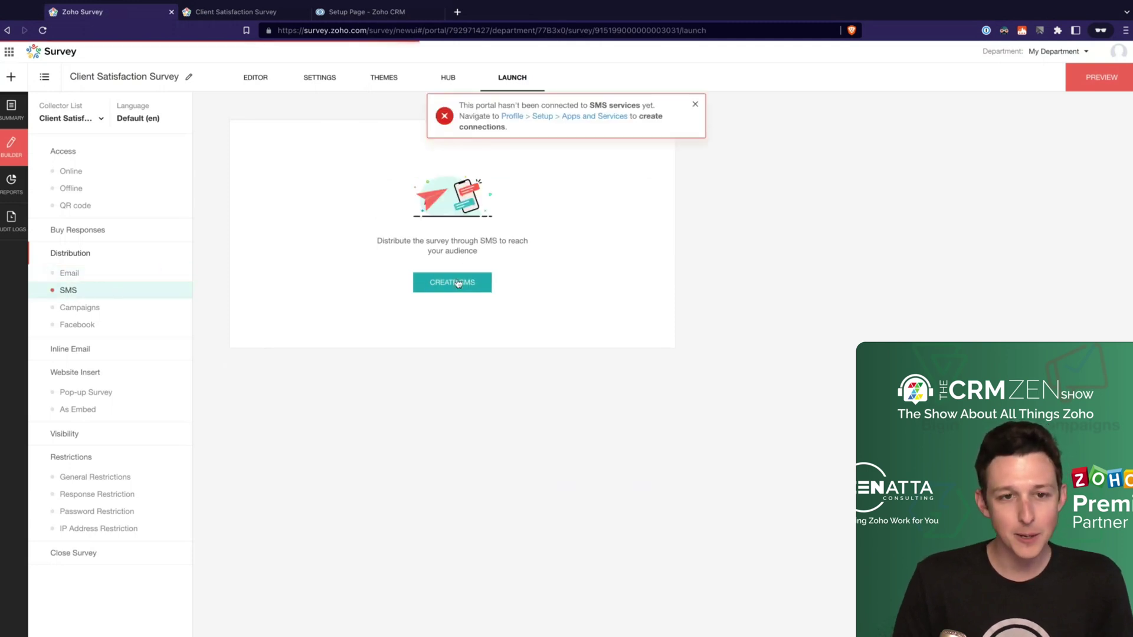
{"action": "left_click", "coordinate": [571, 119]}
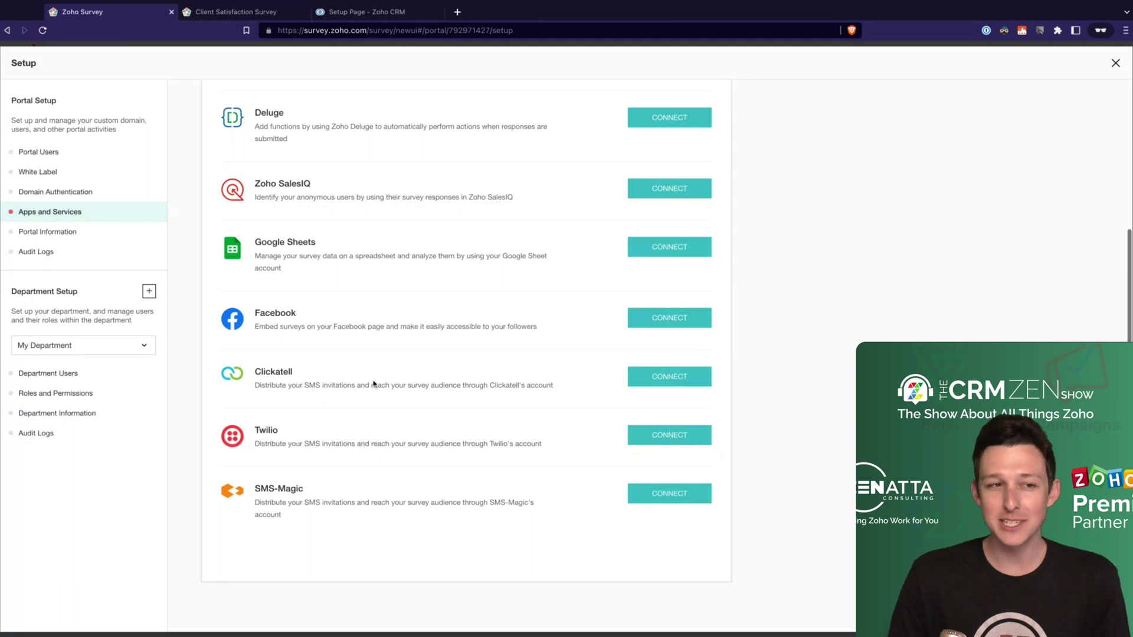
{"action": "left_click", "coordinate": [1114, 64]}
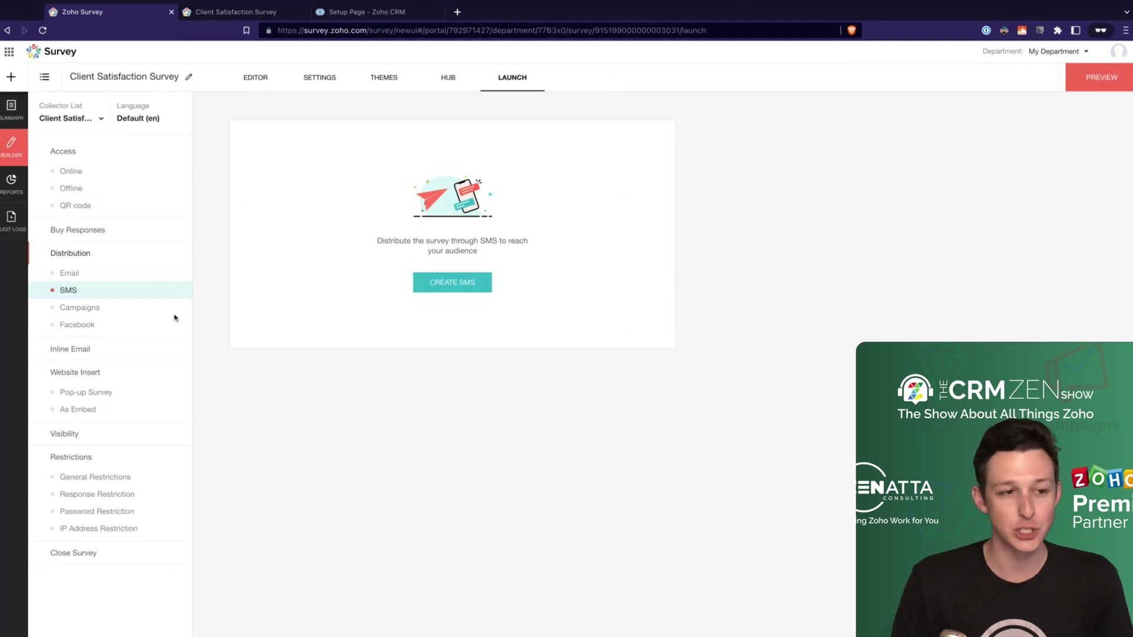
- Start a Zoho Campaigns campaign for the survey in a new tab, then open the Facebook posting page
{"action": "left_click", "coordinate": [93, 312]}
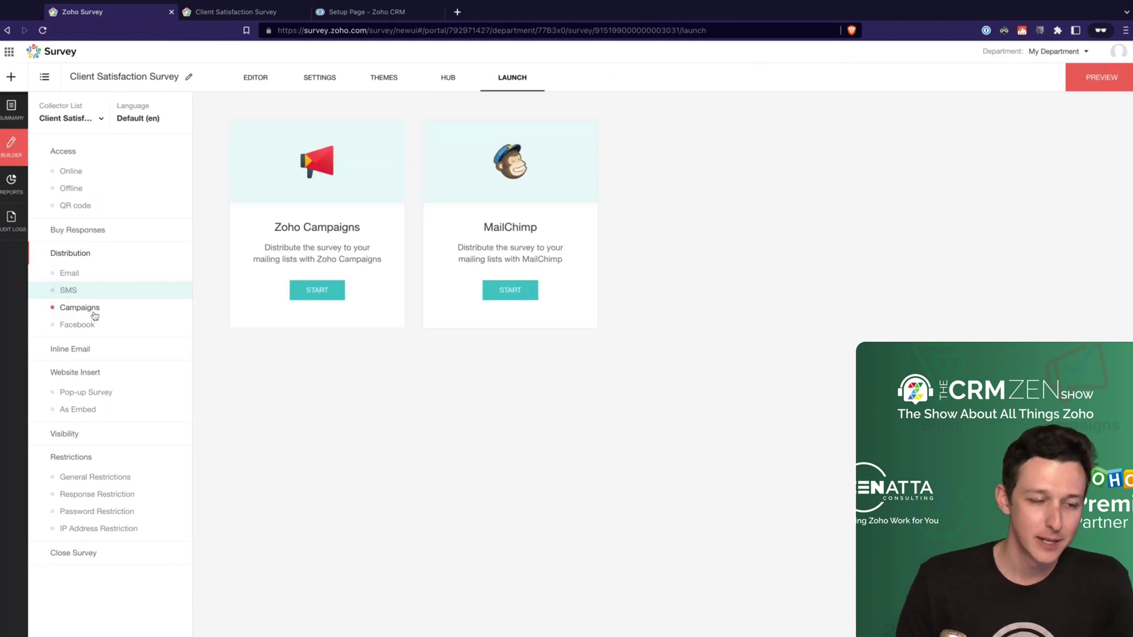
{"action": "left_click", "coordinate": [325, 292]}
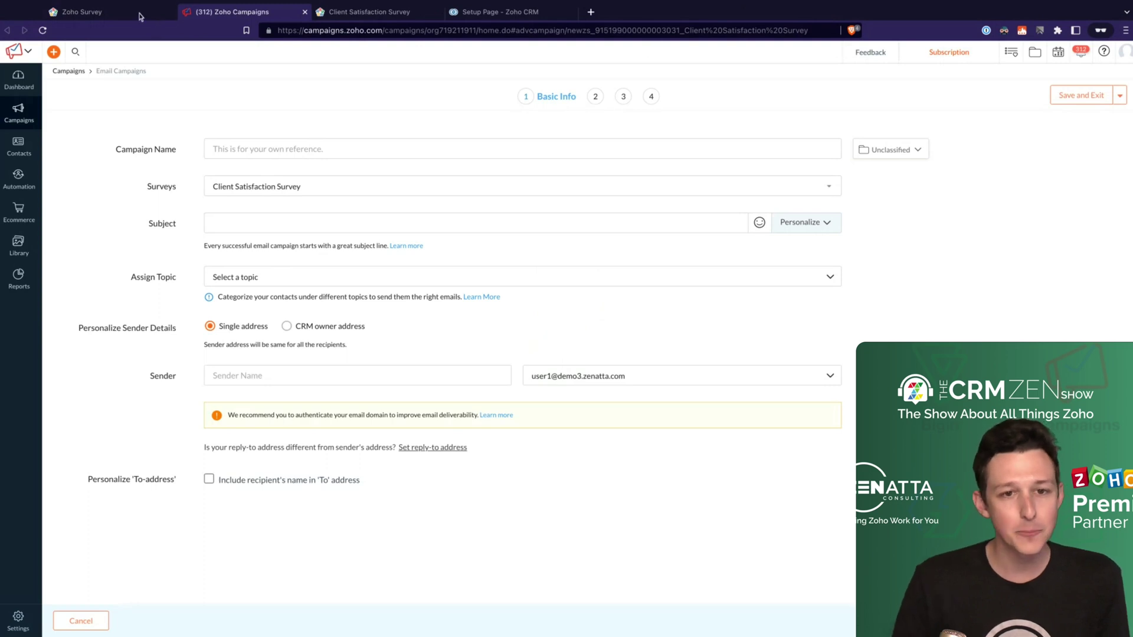
{"action": "left_click", "coordinate": [89, 12]}
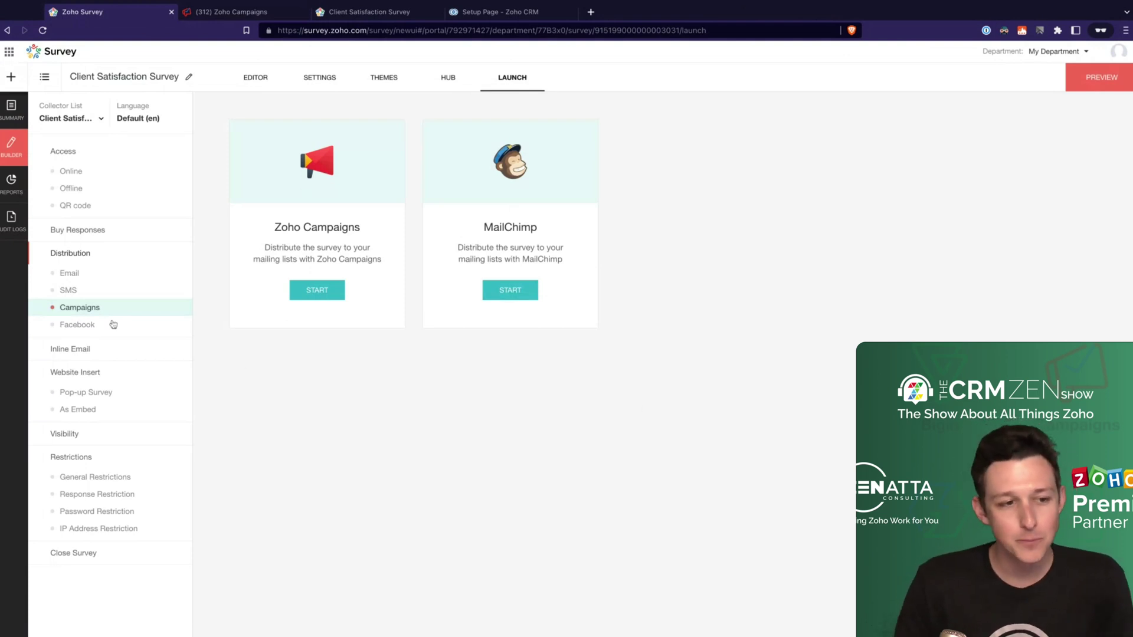
{"action": "left_click", "coordinate": [78, 326]}
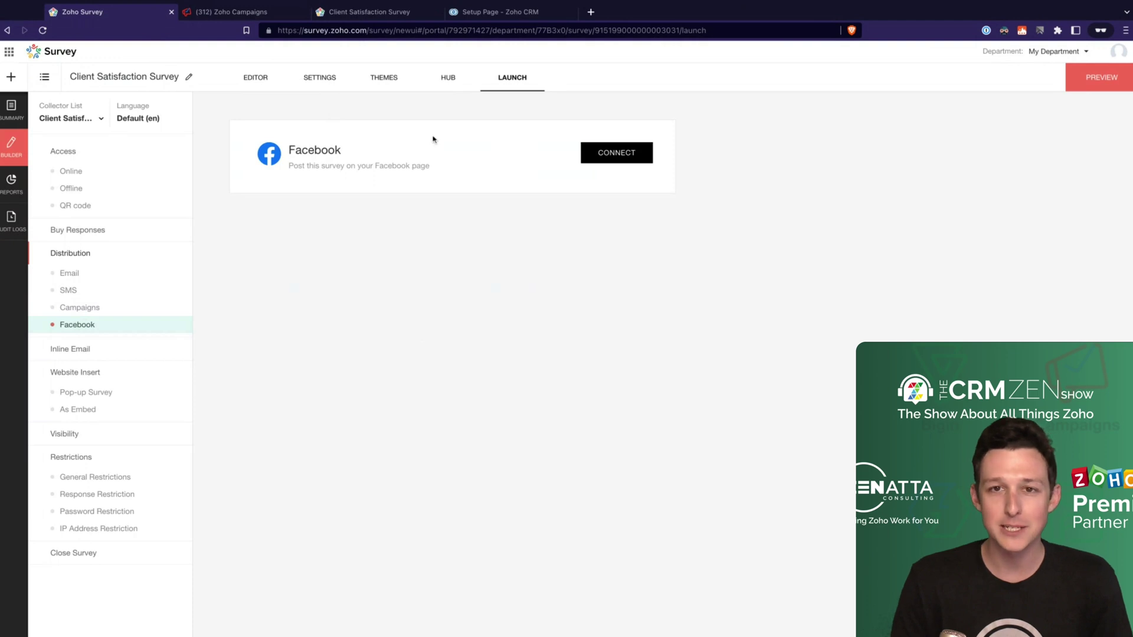
- Open the Inline Email page, which embeds a survey question in an email and generates its HTML
{"action": "left_click", "coordinate": [83, 353]}
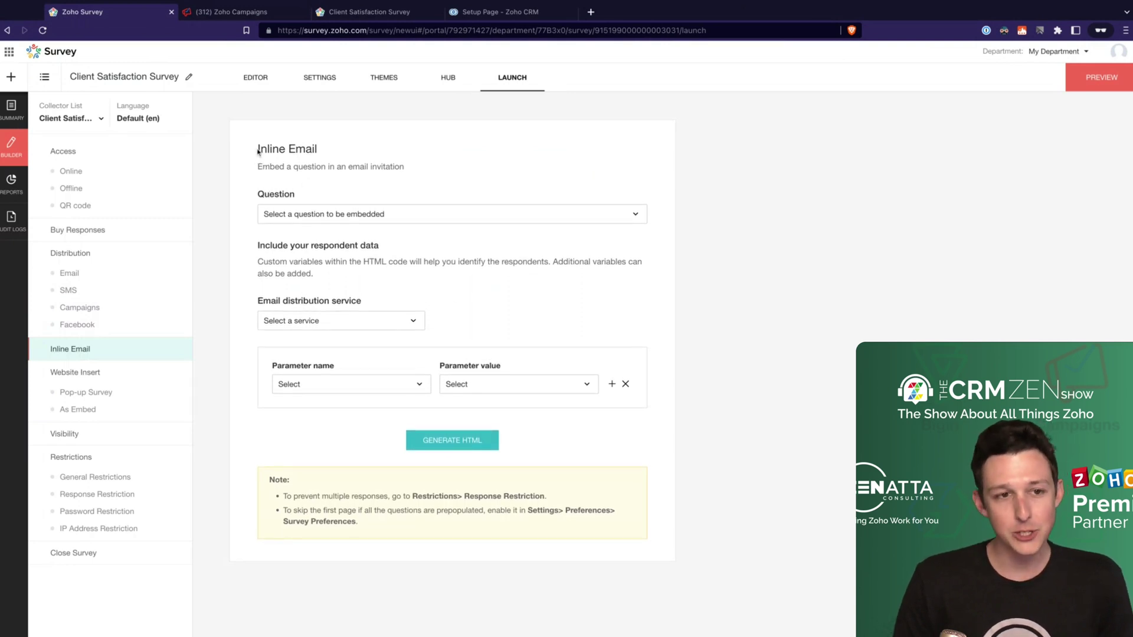
{"action": "left_click_drag", "start_coordinate": [260, 155], "coordinate": [344, 156]}
{"action": "left_click", "coordinate": [391, 155]}
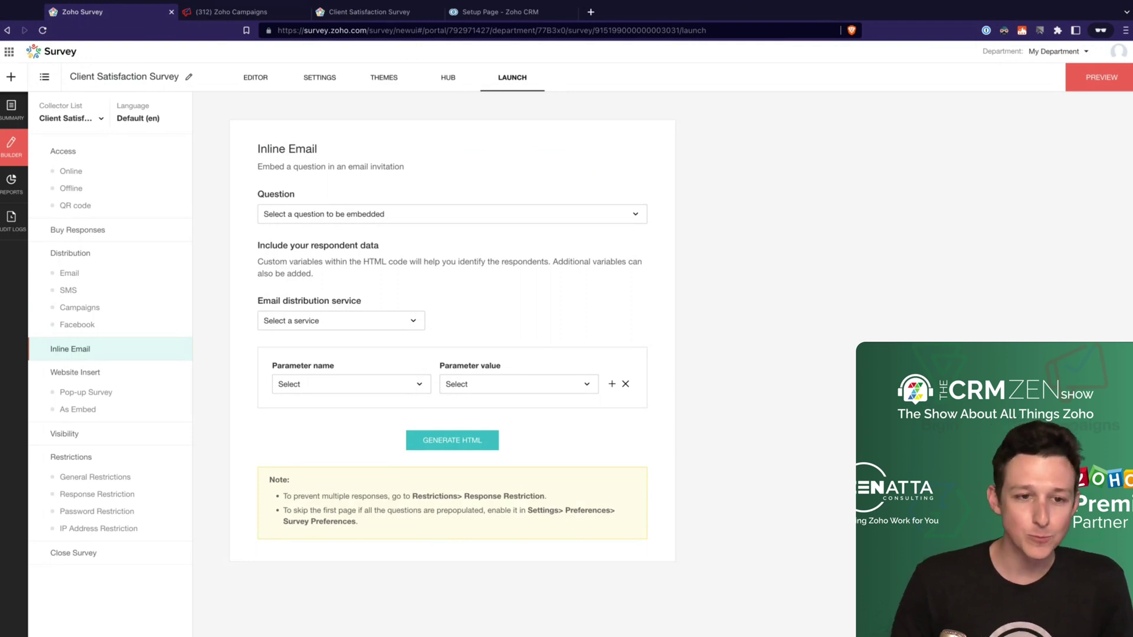
- Embed the 'How likely are you to recommend our service?' question and choose Zoho CRM as distribution service
{"action": "left_click", "coordinate": [389, 217]}
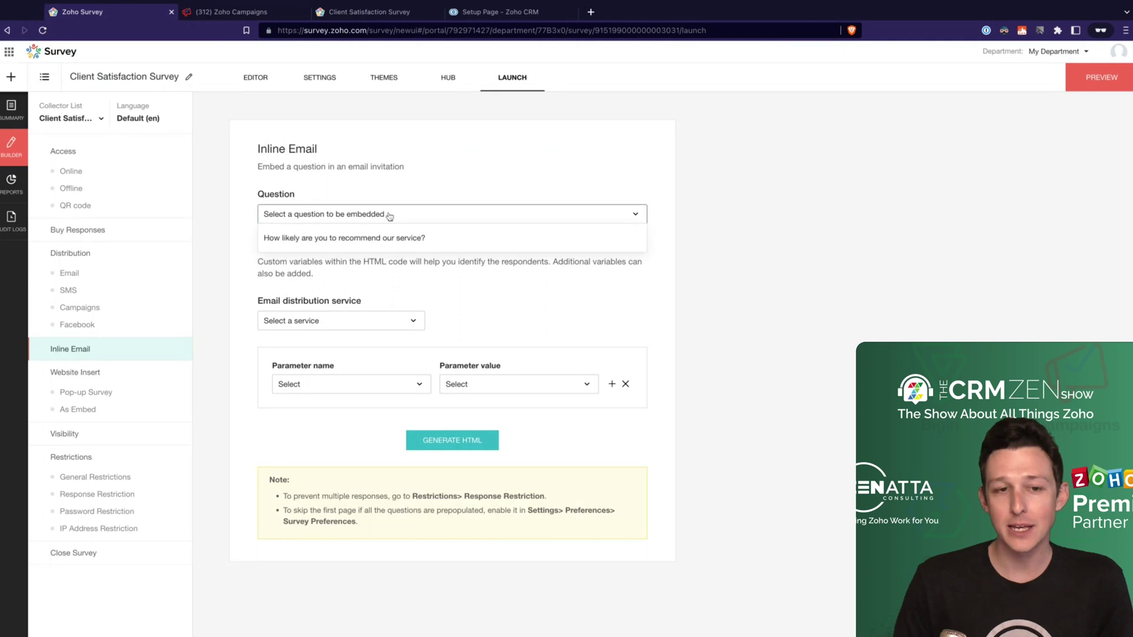
{"action": "left_click", "coordinate": [381, 238]}
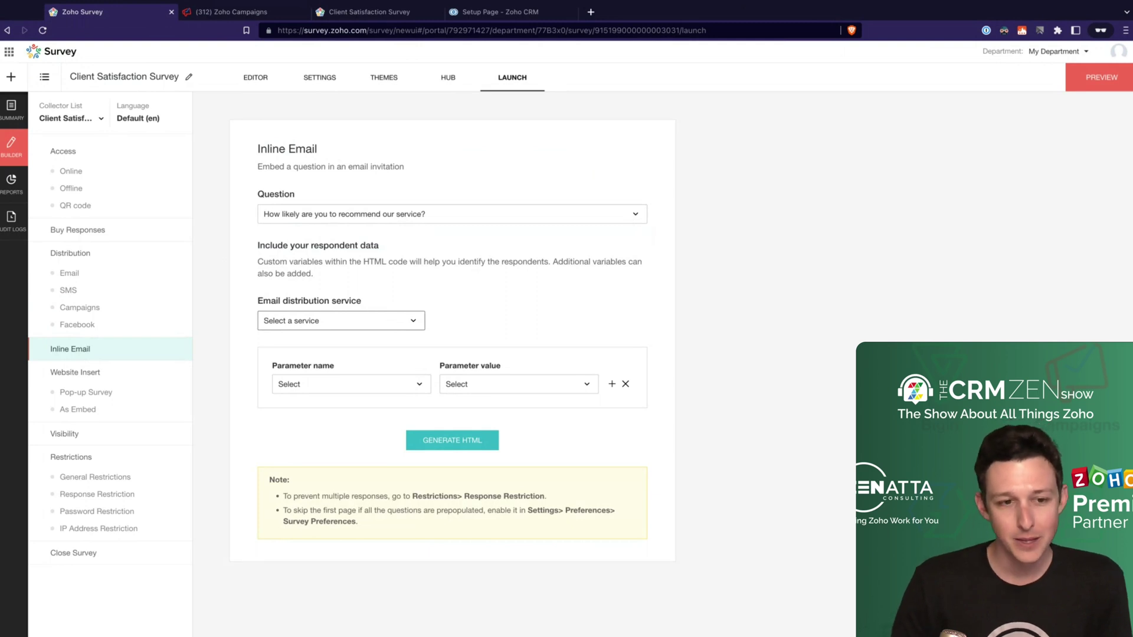
{"action": "left_click", "coordinate": [378, 323]}
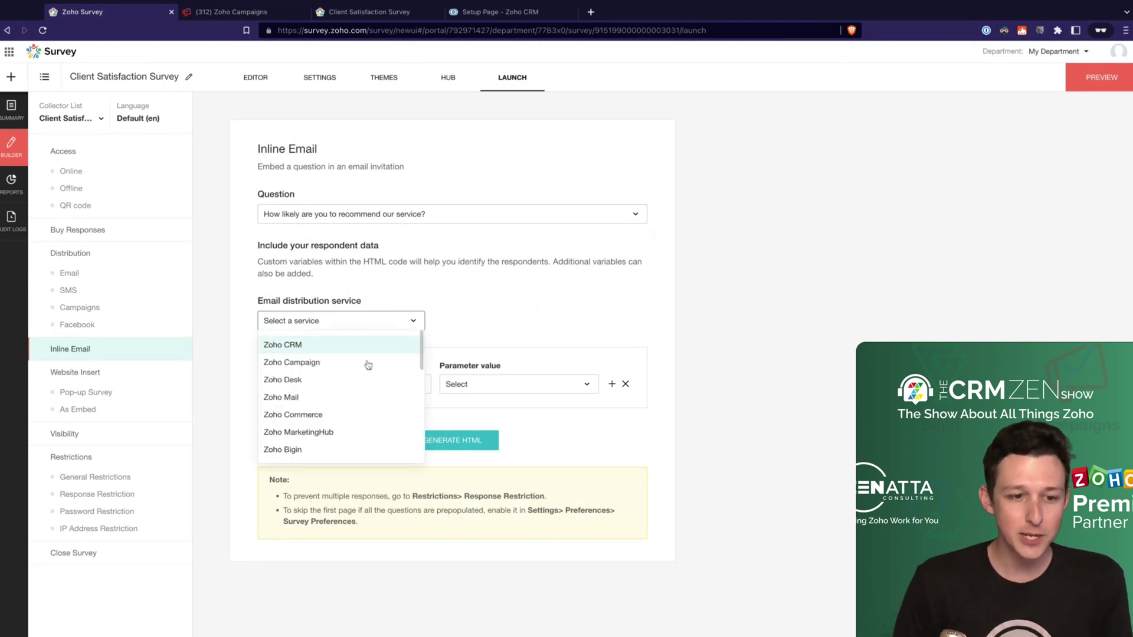
{"action": "scroll", "coordinate": [291, 429], "scroll_direction": "down", "scroll_amount": 1}
{"action": "scroll", "coordinate": [292, 429], "scroll_direction": "down", "scroll_amount": 1}
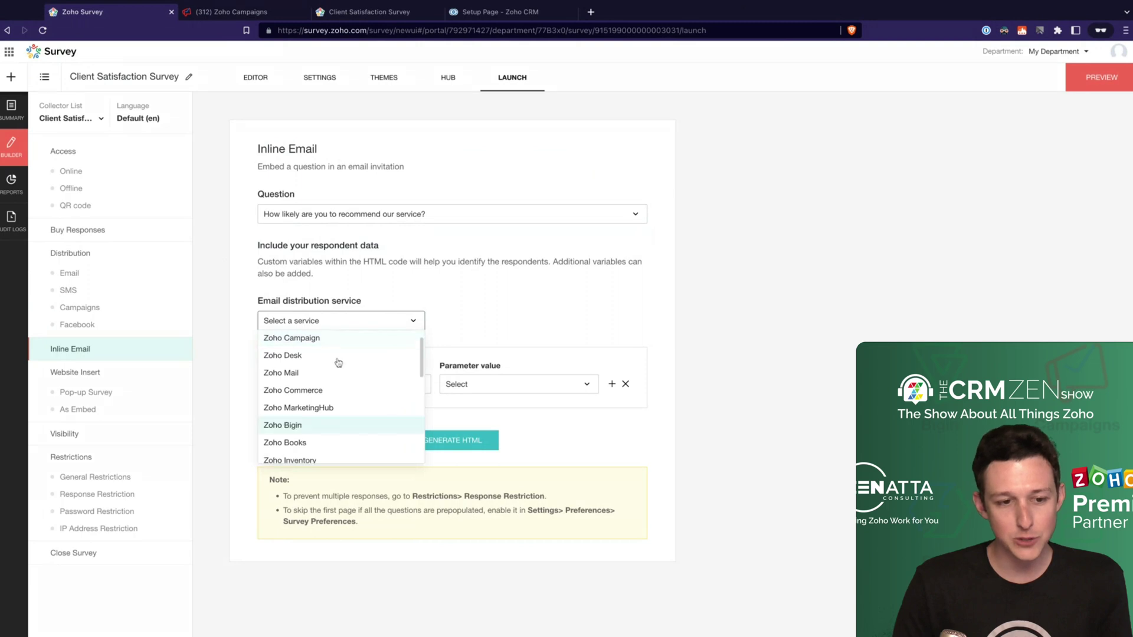
{"action": "scroll", "coordinate": [314, 425], "scroll_direction": "down", "scroll_amount": 5}
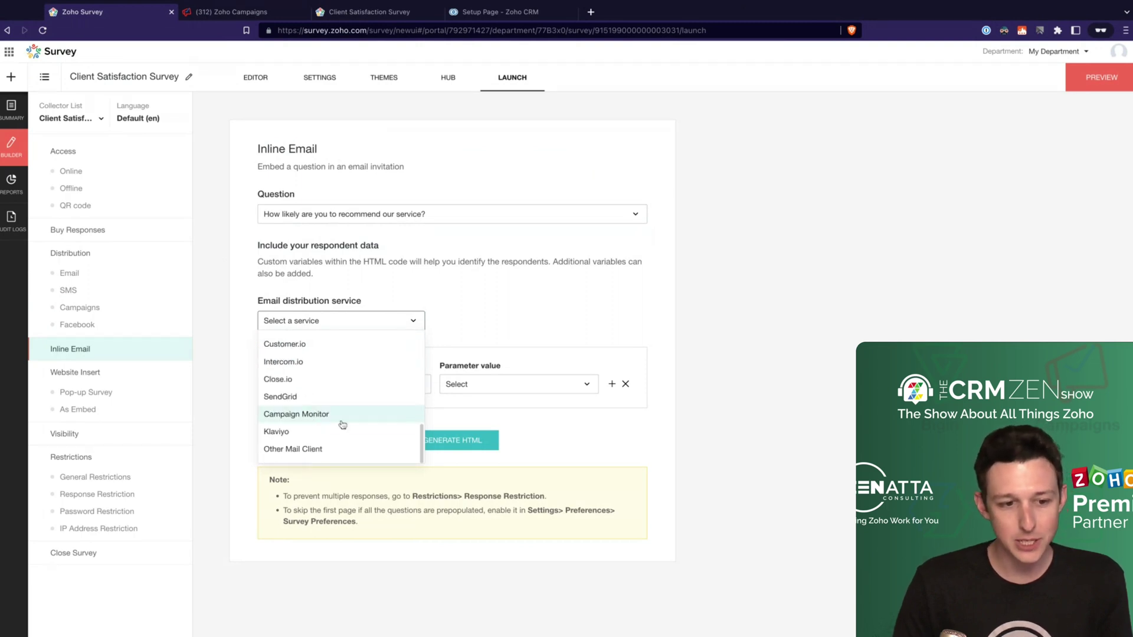
{"action": "scroll", "coordinate": [343, 442], "scroll_direction": "up", "scroll_amount": 8}
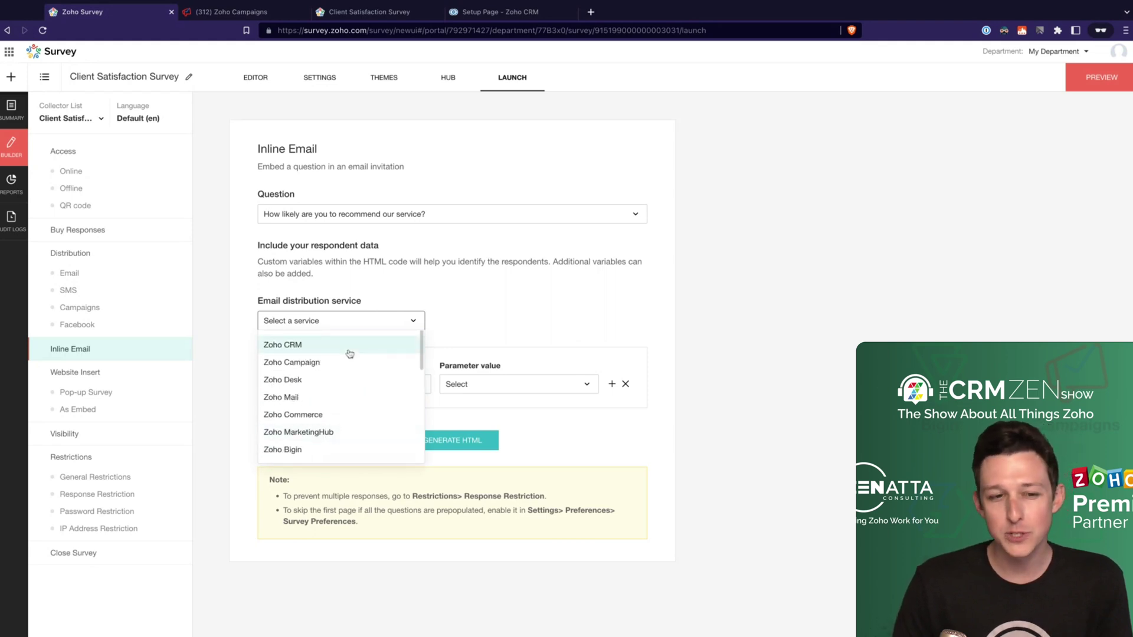
{"action": "key", "text": "Return"}
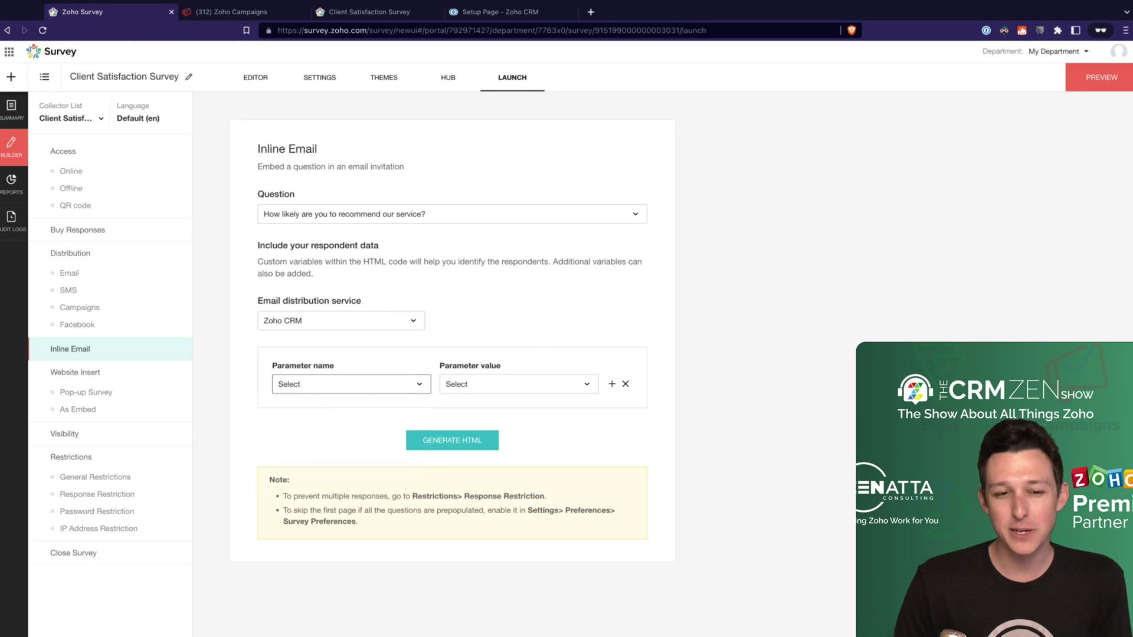
{"action": "left_click", "coordinate": [415, 382]}
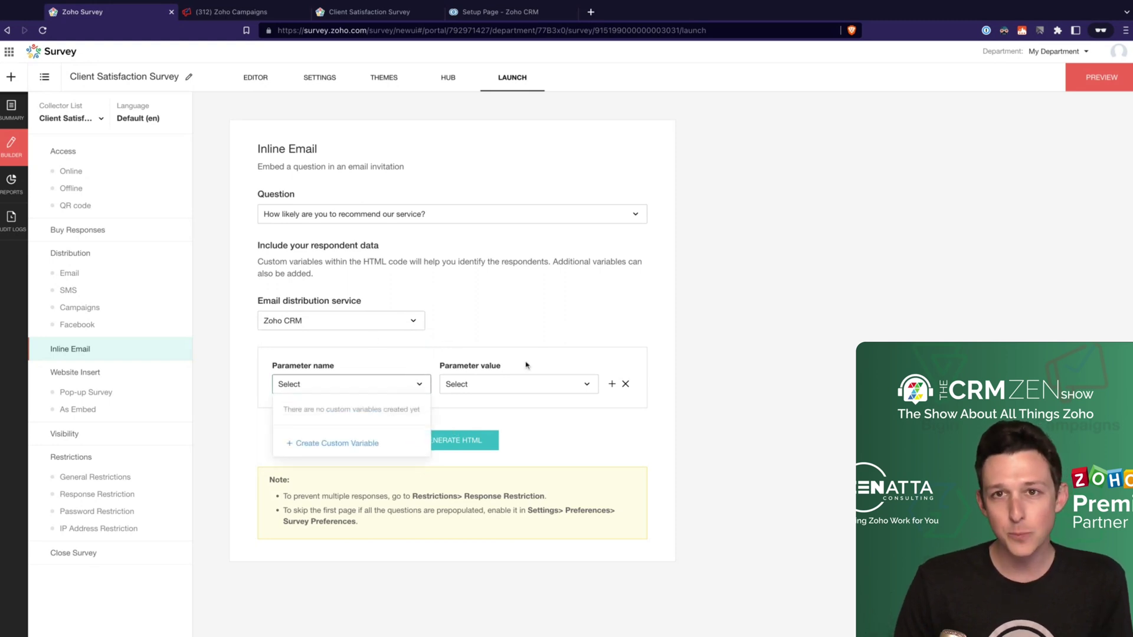
{"action": "left_click", "coordinate": [489, 357]}
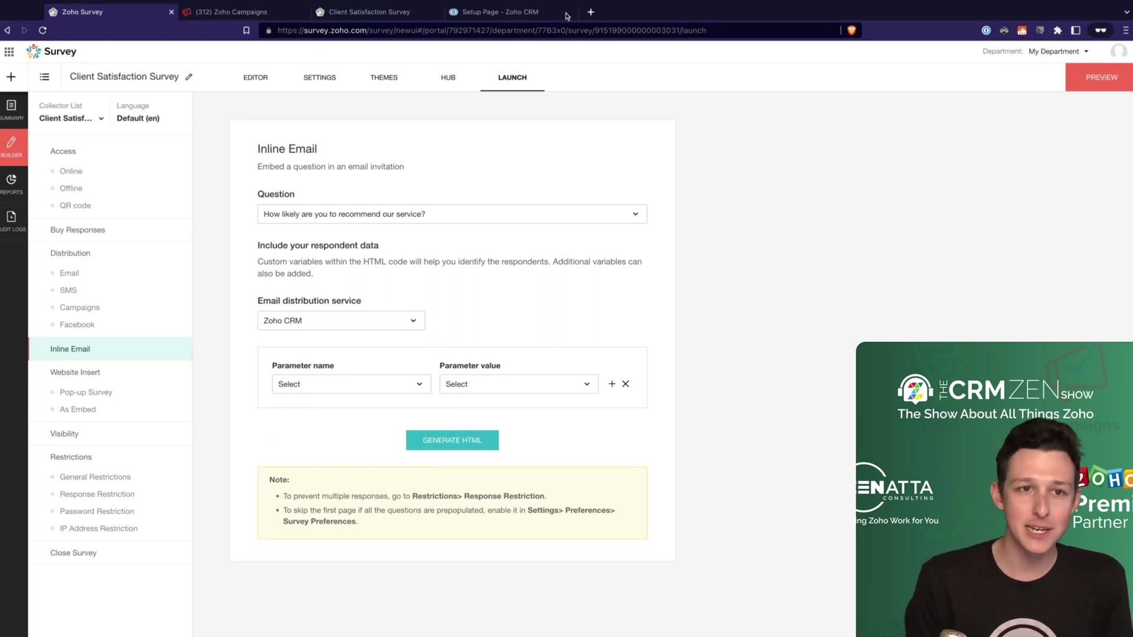
{"action": "left_click", "coordinate": [500, 12]}
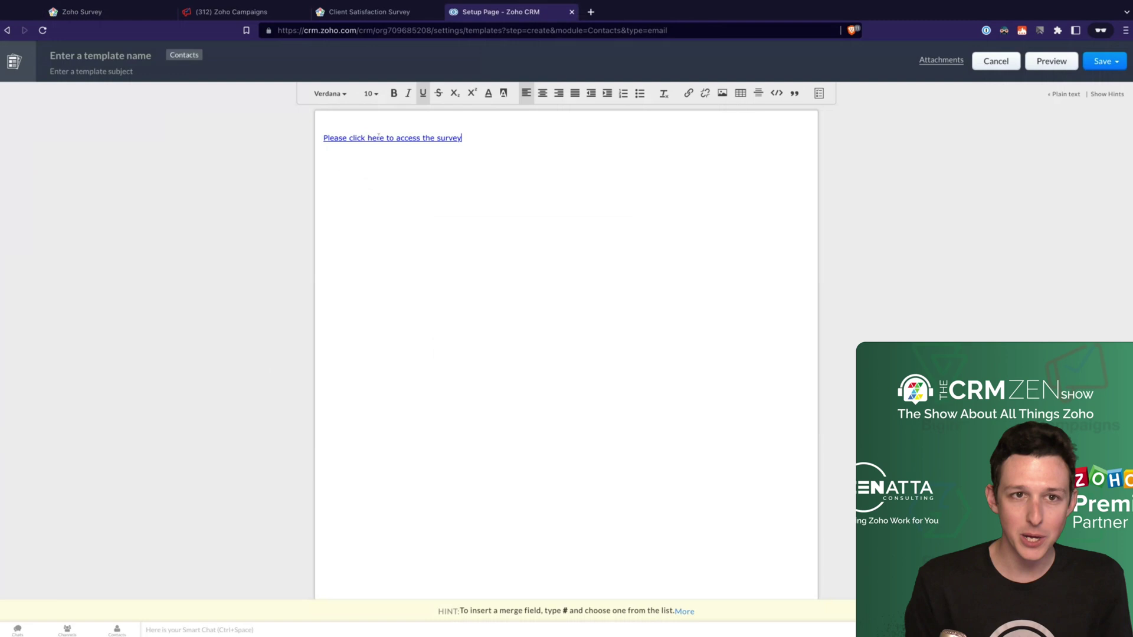
{"action": "left_click", "coordinate": [140, 12]}
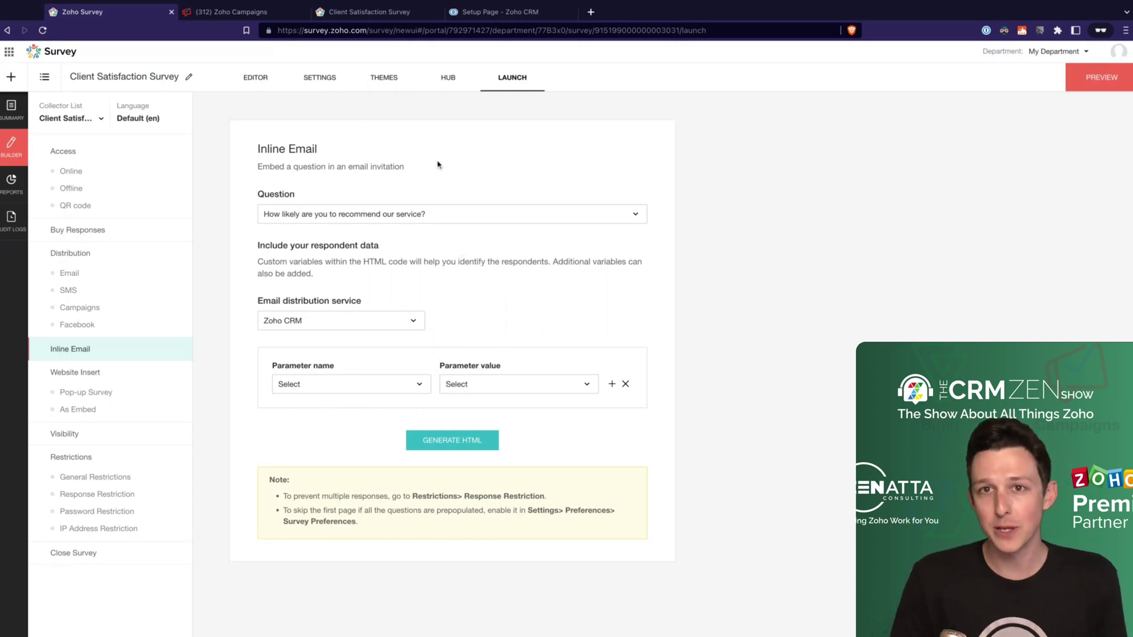
- Review the Pop-up Survey design: immediate display on all pages, bottom right, 450 px high
{"action": "left_click", "coordinate": [95, 393]}
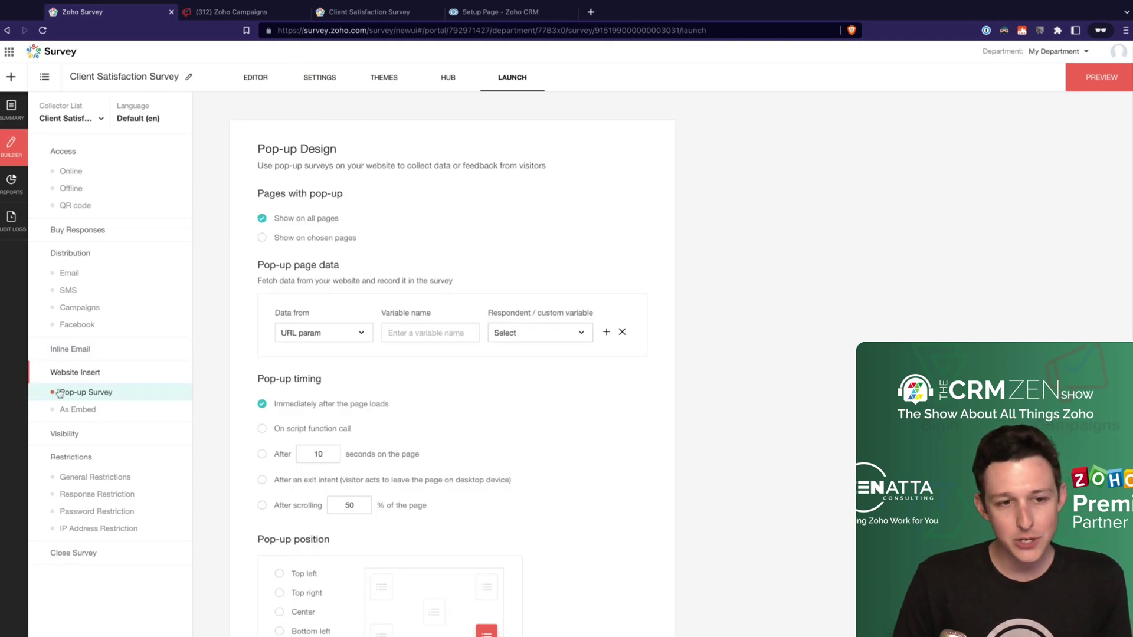
{"action": "scroll", "coordinate": [528, 172], "scroll_direction": "down", "scroll_amount": 1}
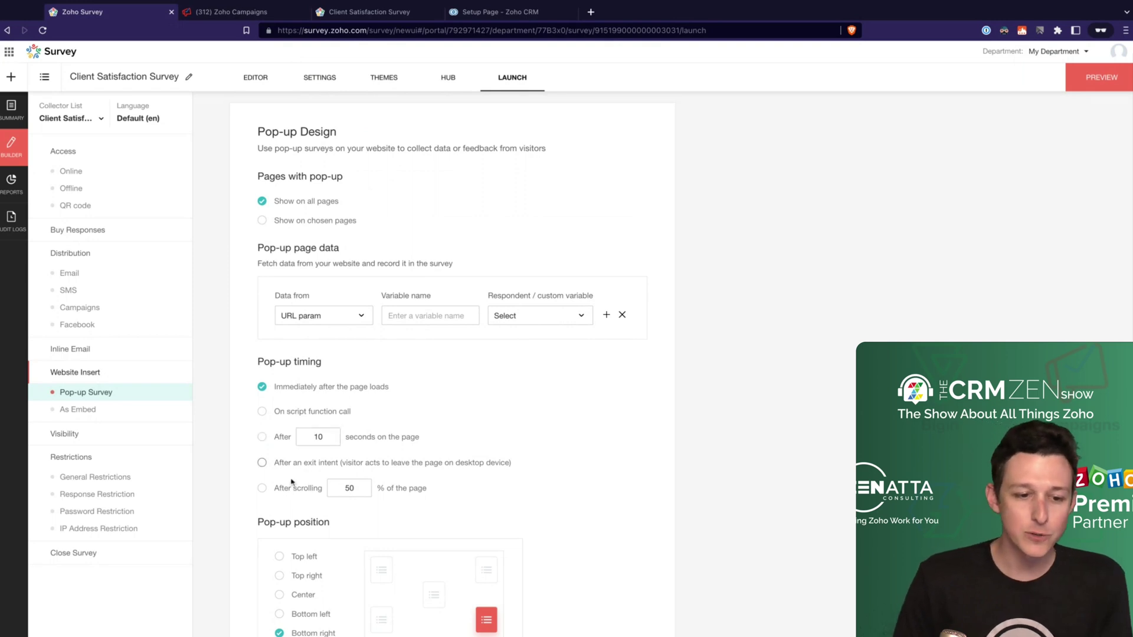
{"action": "scroll", "coordinate": [291, 482], "scroll_direction": "down", "scroll_amount": 2}
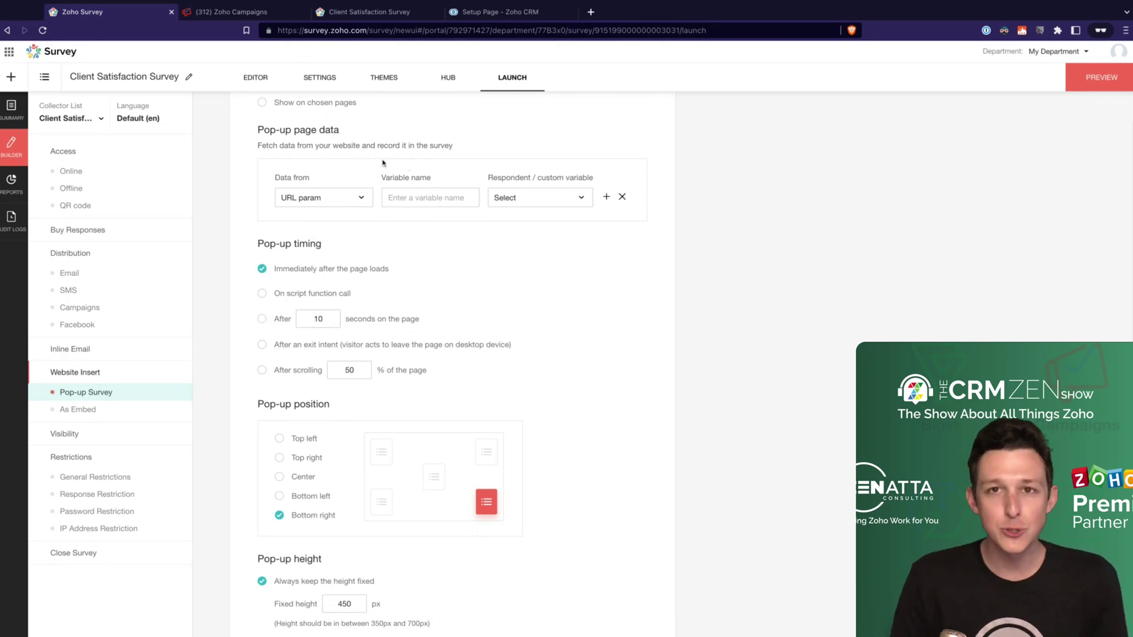
- Display the survey's HTML link code and iframe embed code (700px high, 100% wide)
{"action": "left_click", "coordinate": [83, 410]}
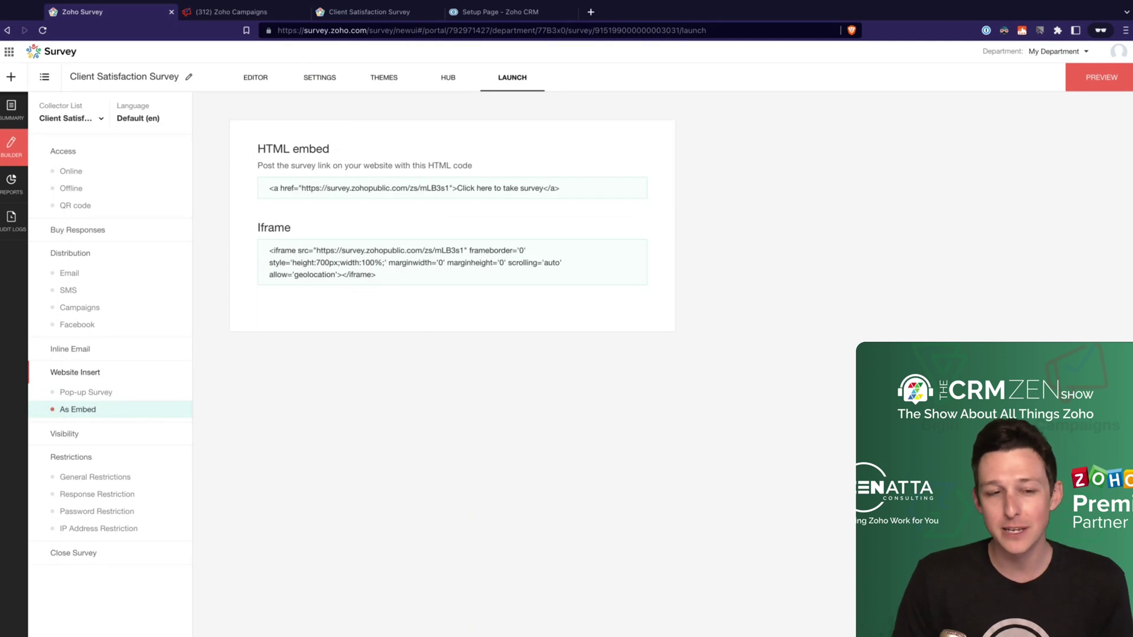
- Switch the survey's visibility to Private and leave the group selector on All groups
{"action": "left_click", "coordinate": [66, 436]}
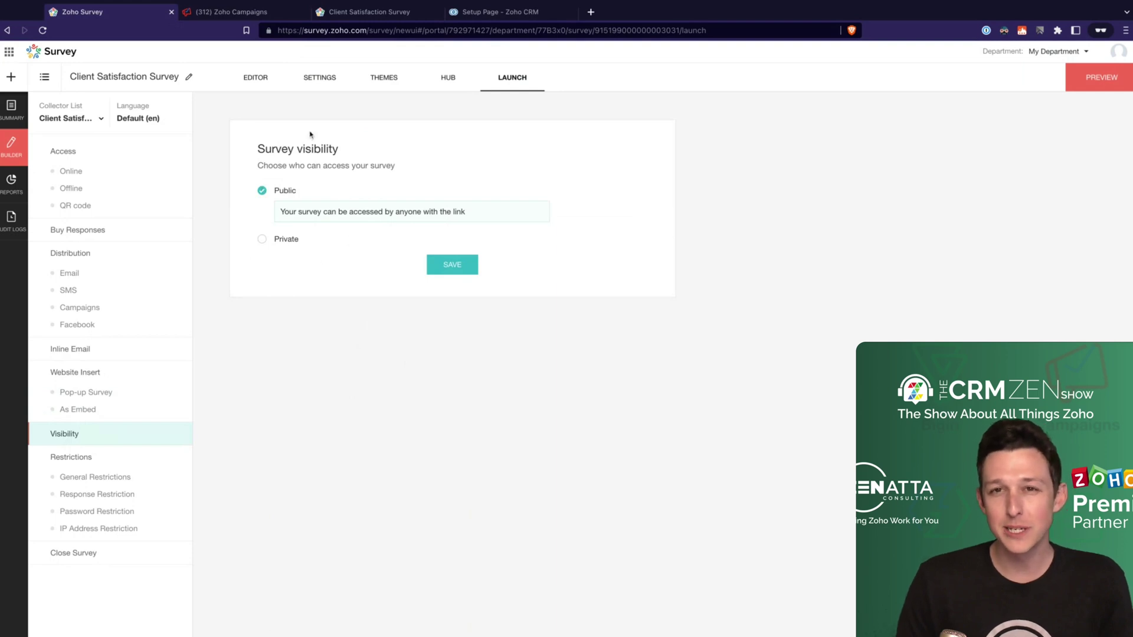
{"action": "left_click", "coordinate": [262, 239]}
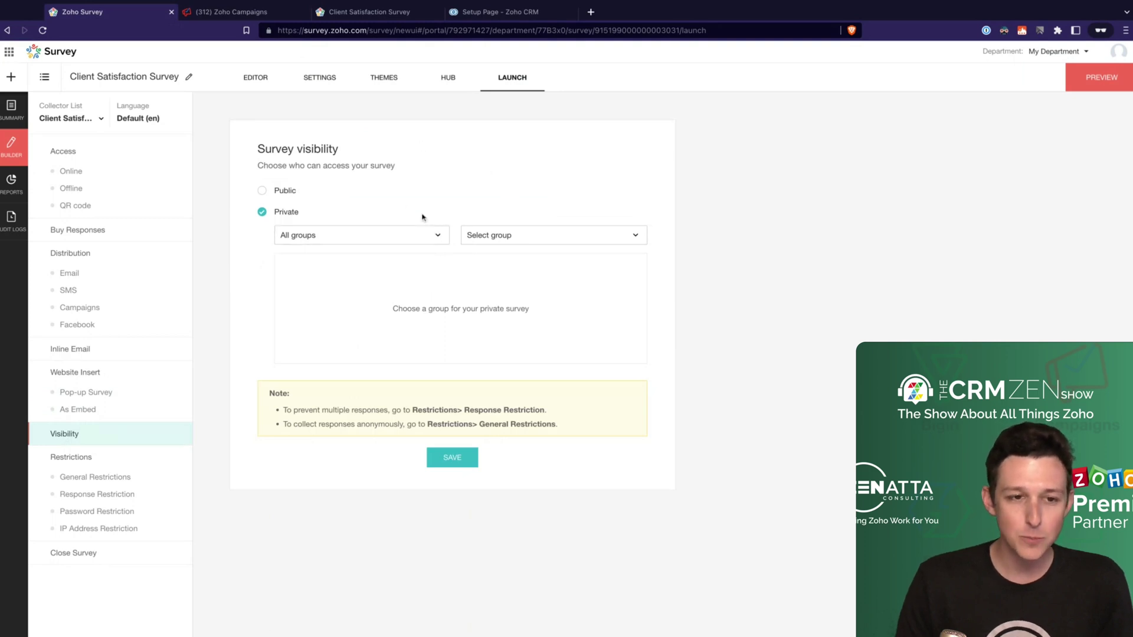
{"action": "left_click", "coordinate": [435, 236]}
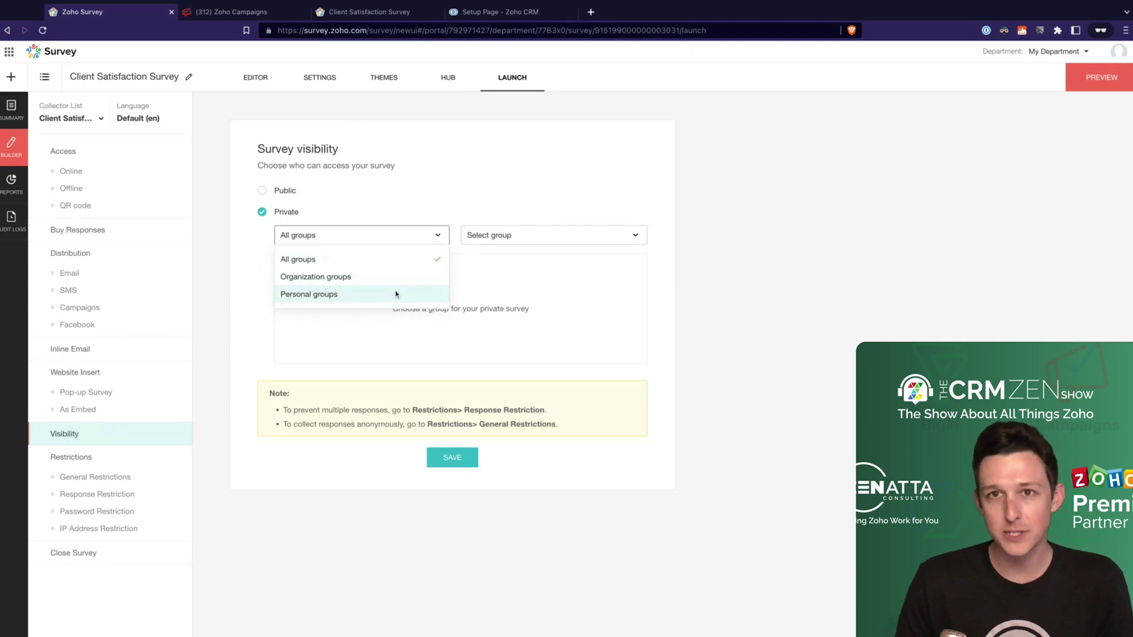
{"action": "left_click", "coordinate": [532, 183]}
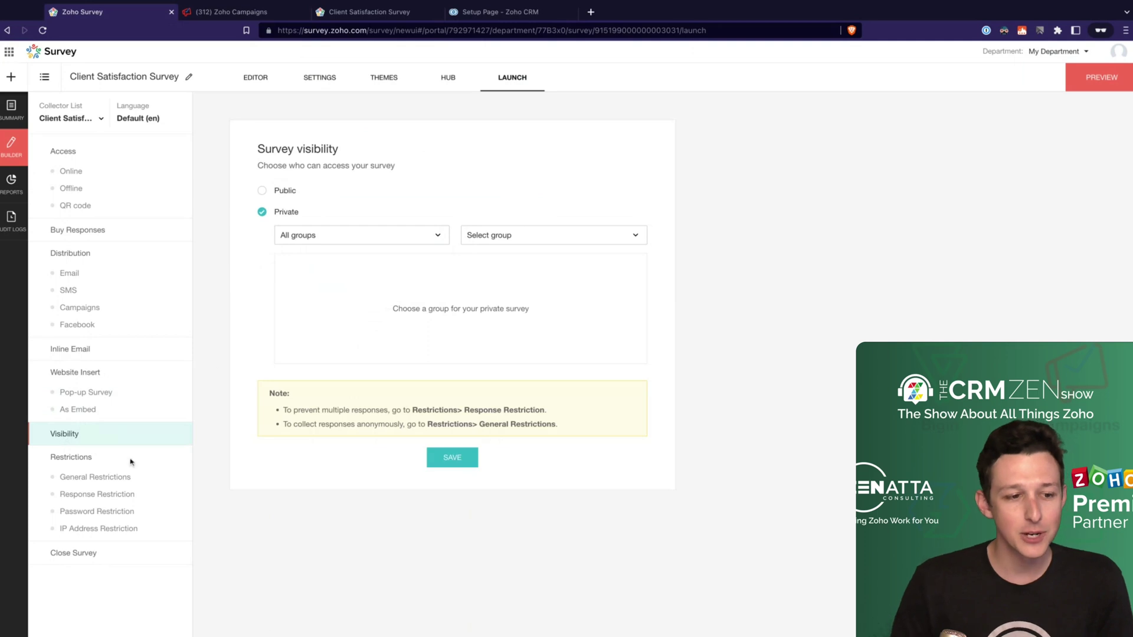
- Set the survey end date to 31 Dec 2022 and the response limit to 1
{"action": "left_click", "coordinate": [117, 478]}
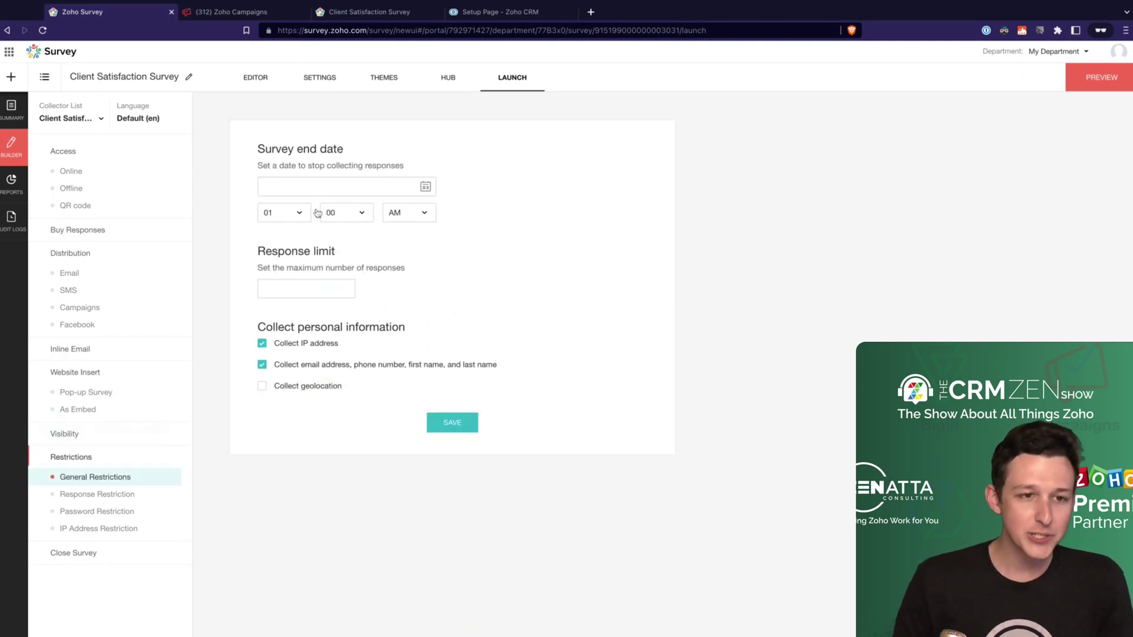
{"action": "left_click", "coordinate": [401, 189]}
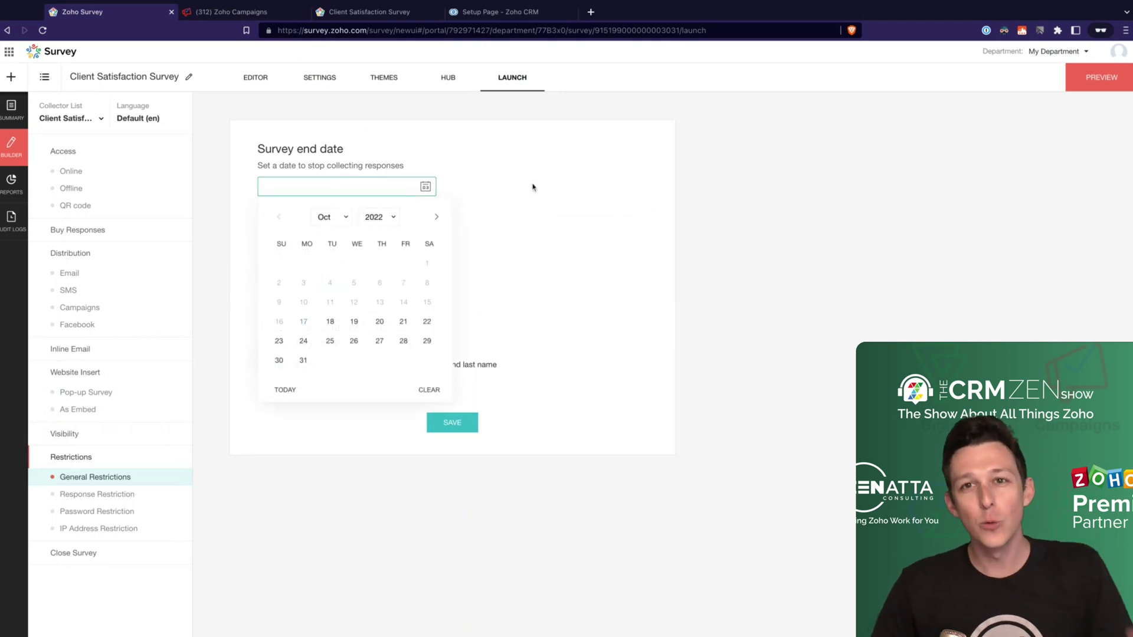
{"action": "left_click", "coordinate": [436, 217]}
{"action": "left_click", "coordinate": [437, 219]}
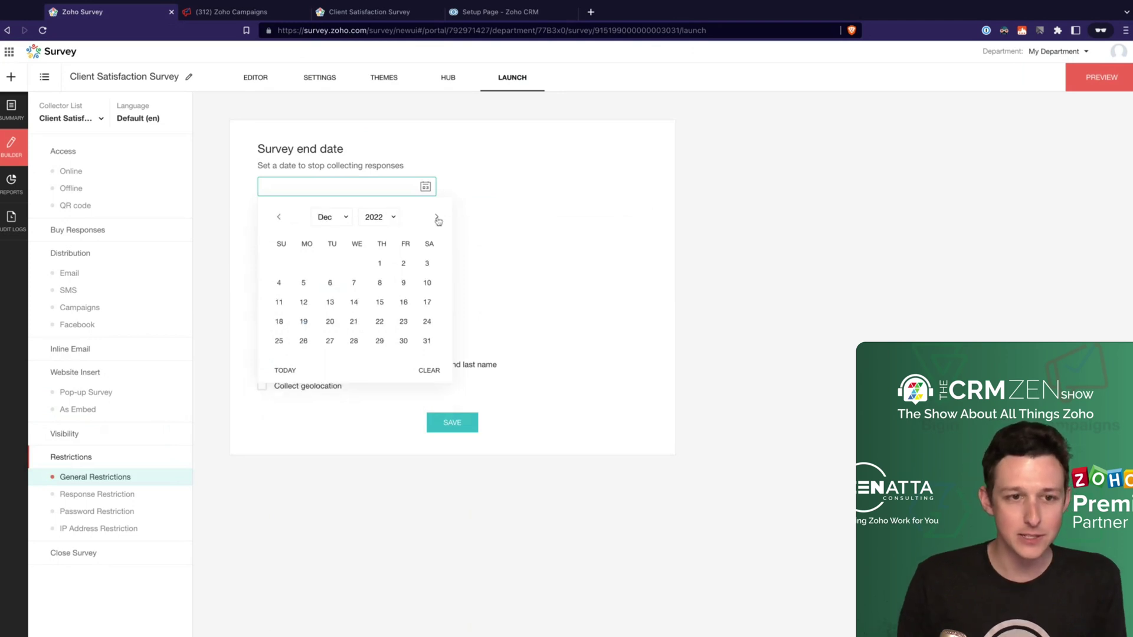
{"action": "left_click", "coordinate": [426, 342]}
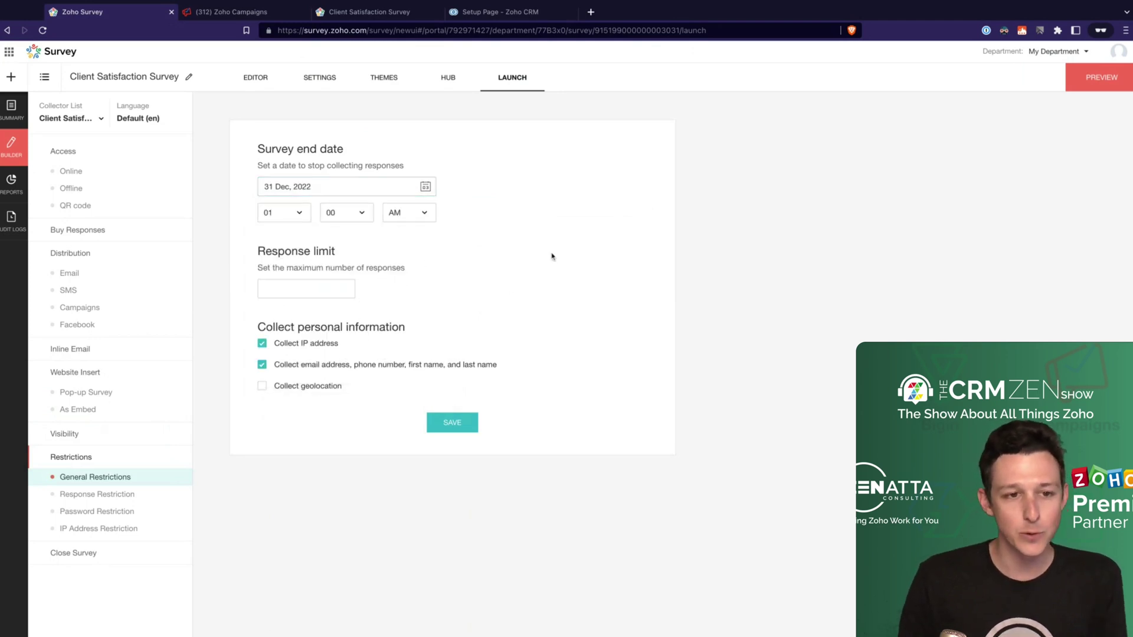
{"action": "left_click", "coordinate": [343, 292]}
{"action": "type", "text": "1"}
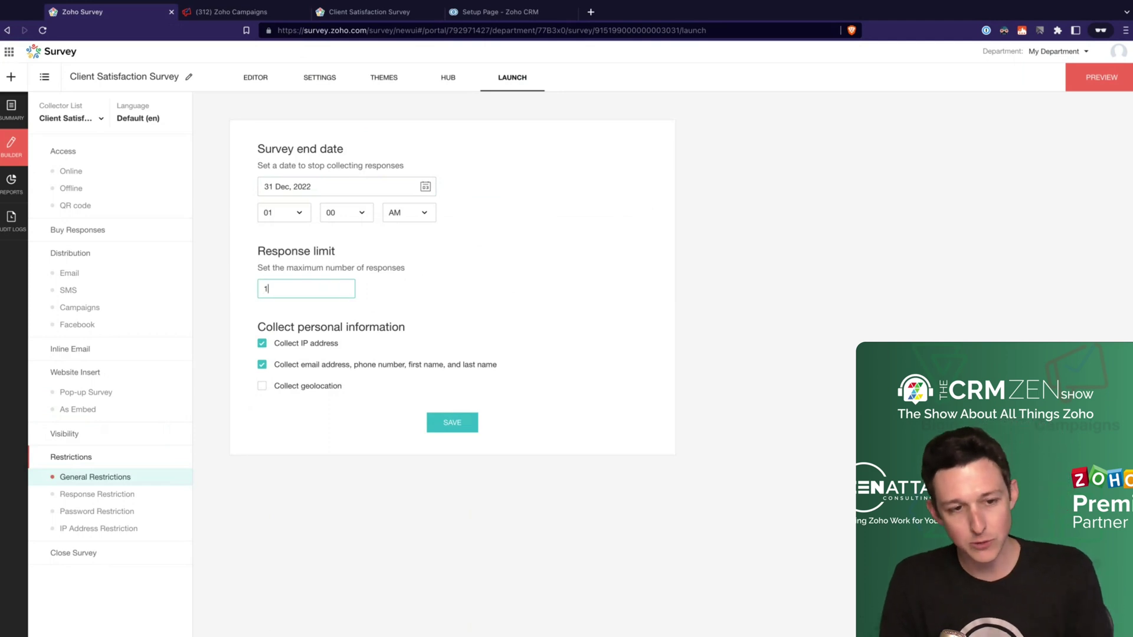
{"action": "left_click", "coordinate": [451, 282]}
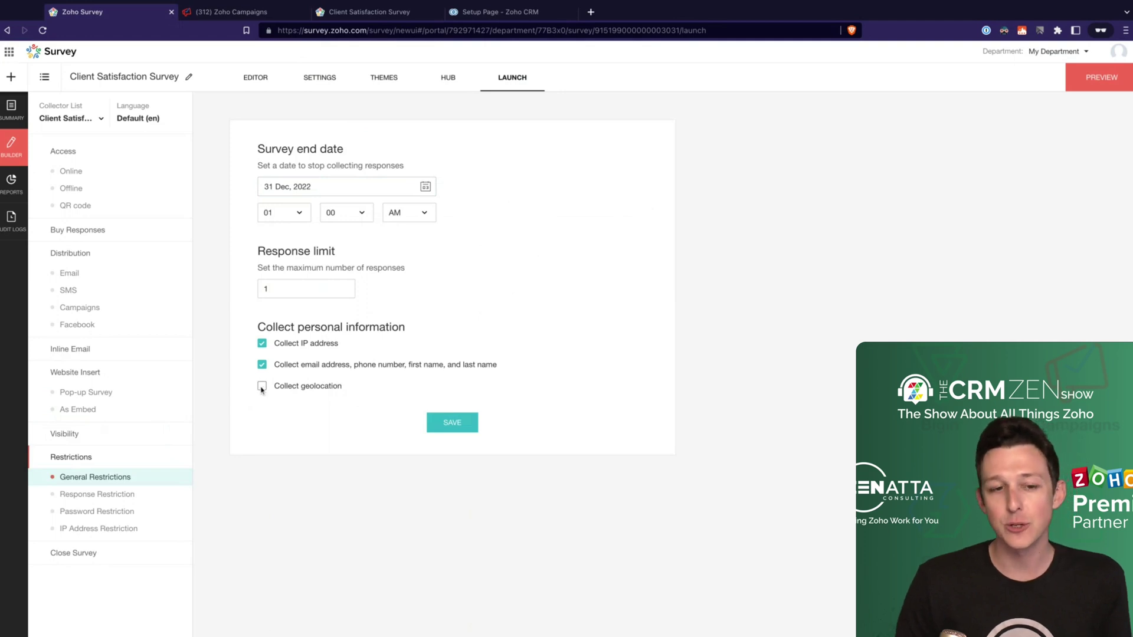
- Enable Prevent multiple responses and review the per-IP-address and per-device options
{"action": "left_click", "coordinate": [123, 495]}
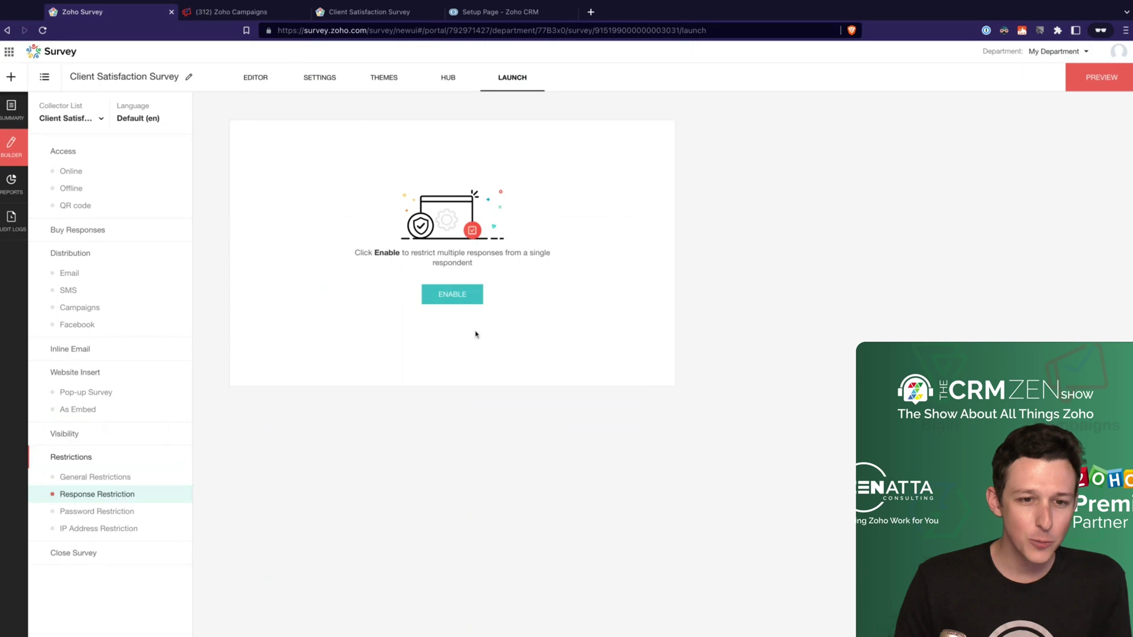
{"action": "left_click", "coordinate": [462, 297]}
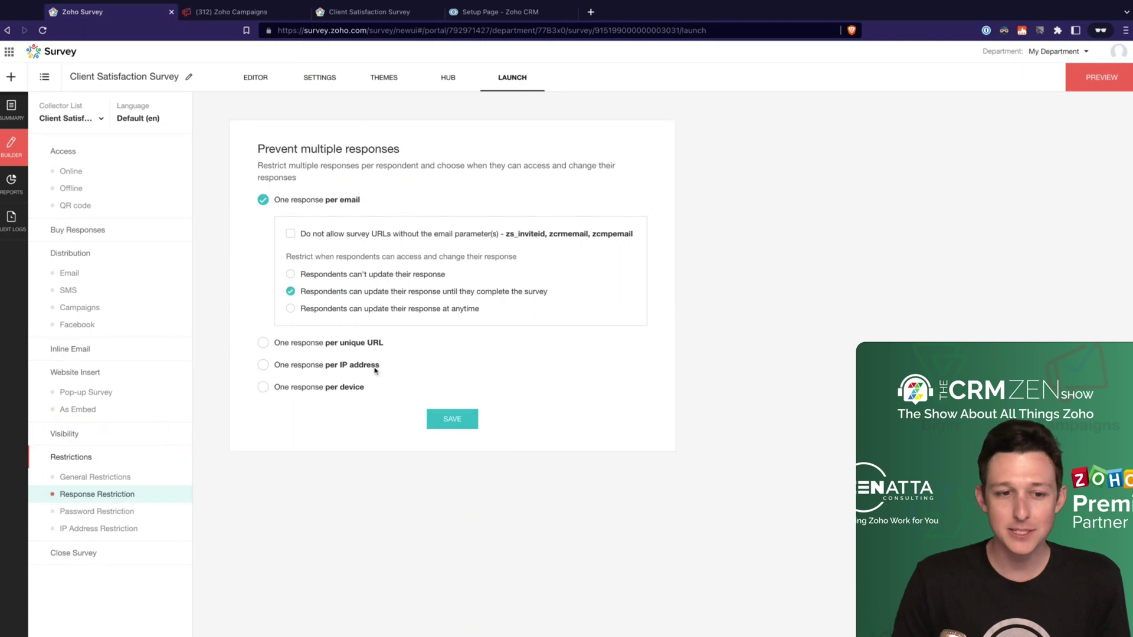
{"action": "left_click_drag", "start_coordinate": [378, 367], "coordinate": [355, 385]}
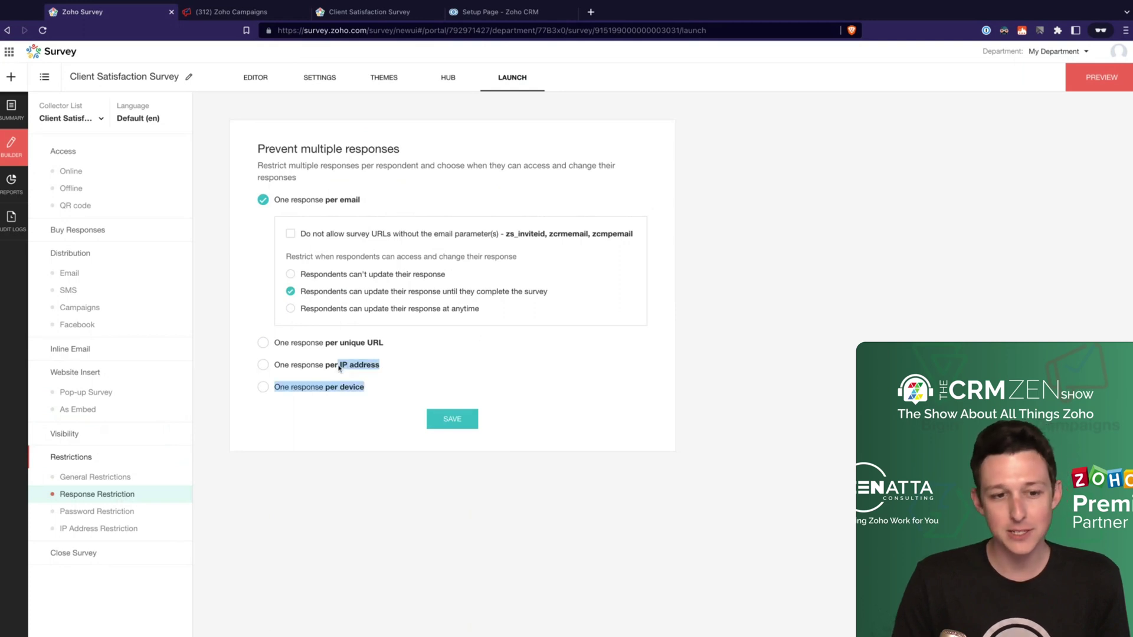
{"action": "left_click", "coordinate": [607, 358]}
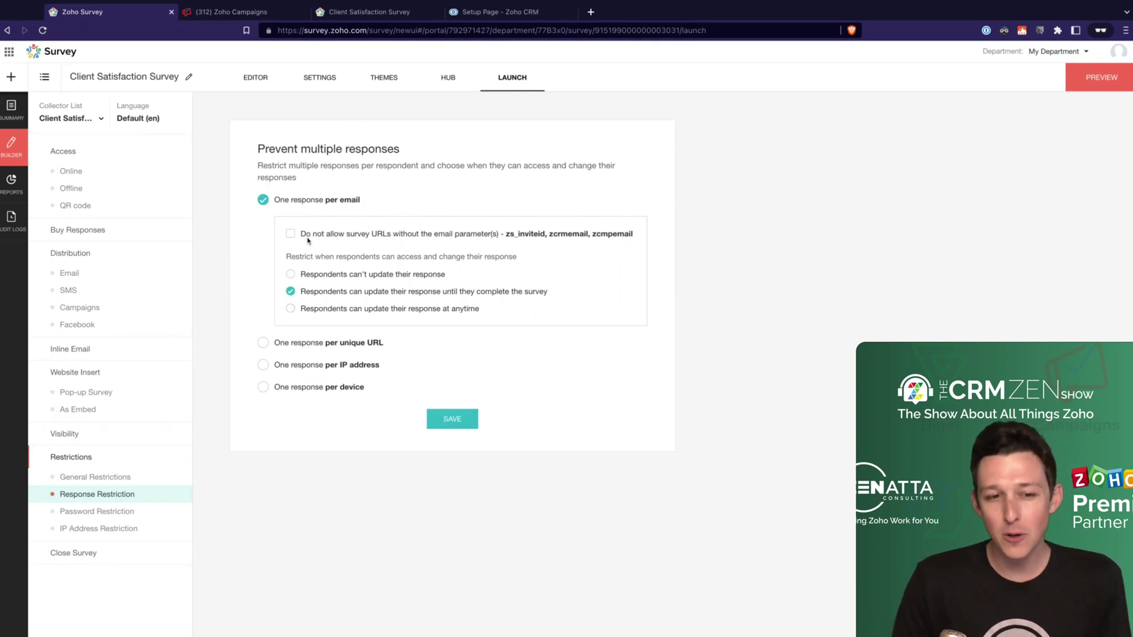
{"action": "triple_click", "coordinate": [396, 370]}
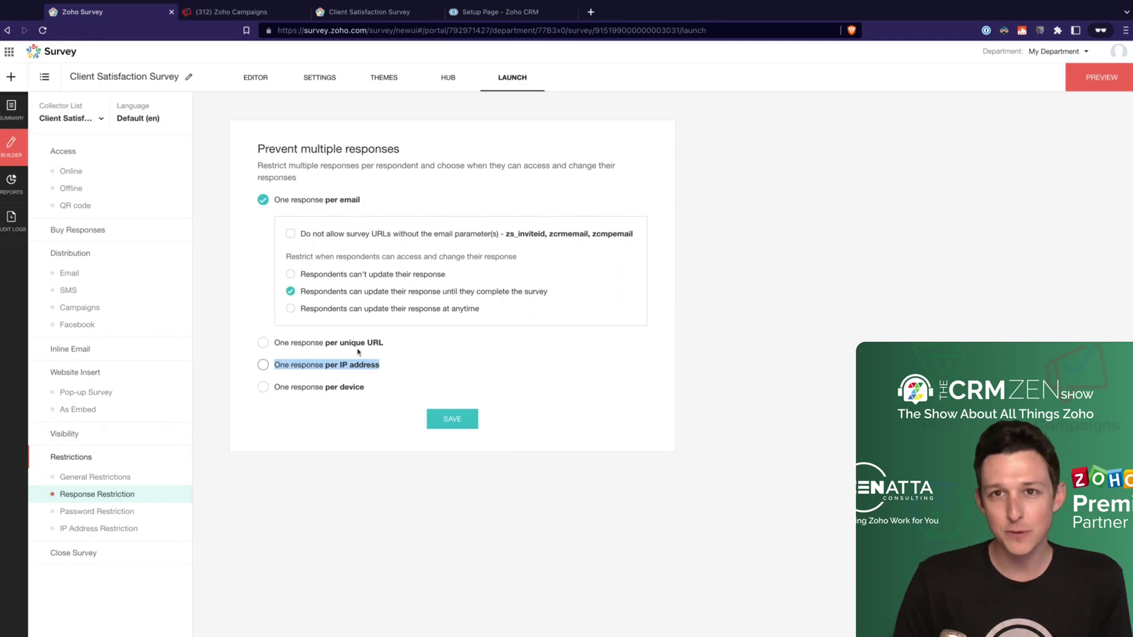
{"action": "left_click", "coordinate": [462, 359]}
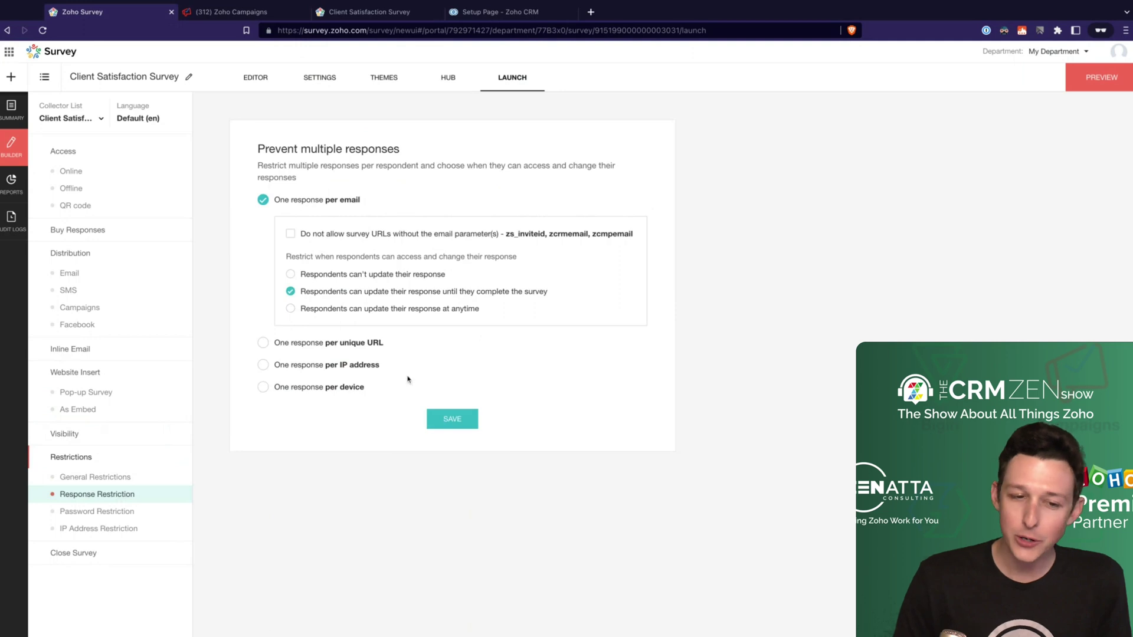
{"action": "left_click_drag", "start_coordinate": [407, 371], "coordinate": [289, 370]}
{"action": "left_click", "coordinate": [469, 363]}
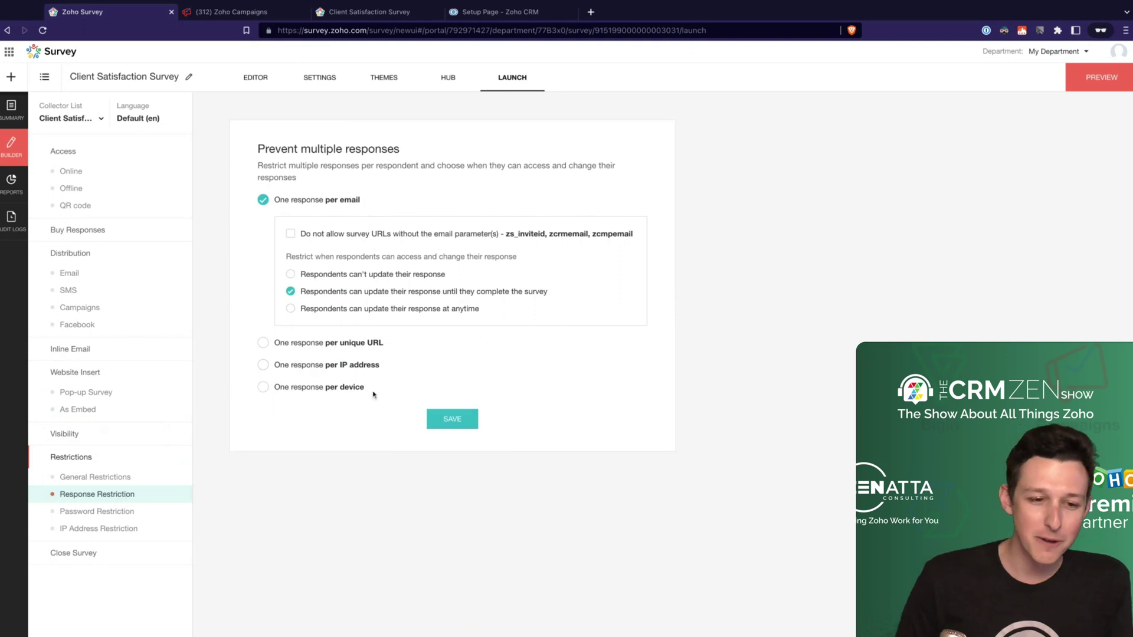
{"action": "left_click_drag", "start_coordinate": [375, 394], "coordinate": [301, 392]}
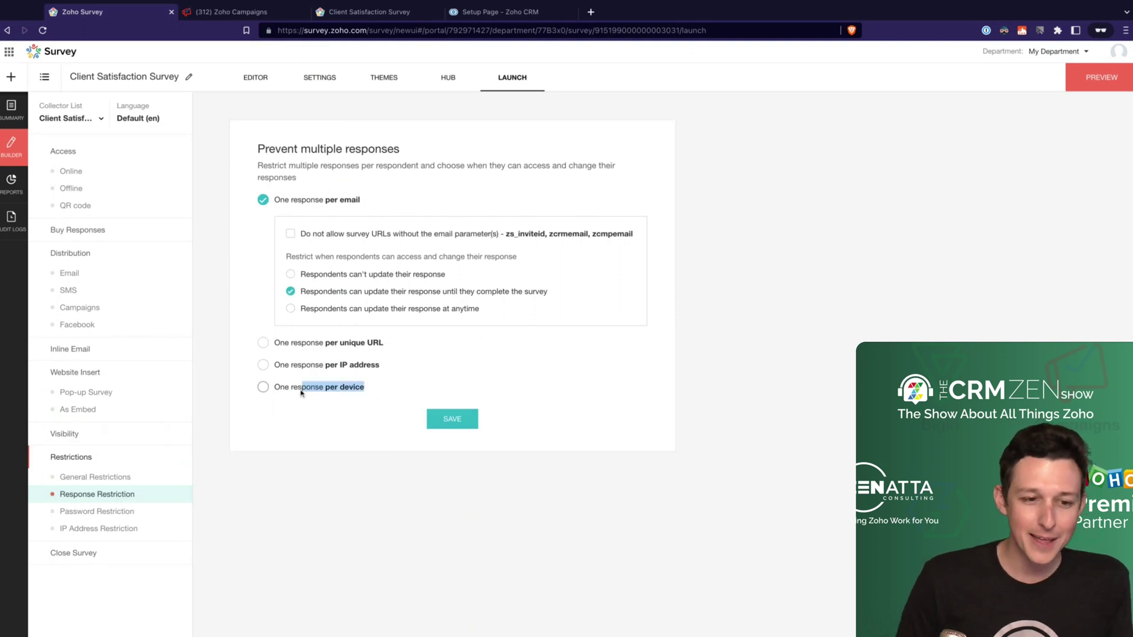
{"action": "left_click", "coordinate": [513, 368]}
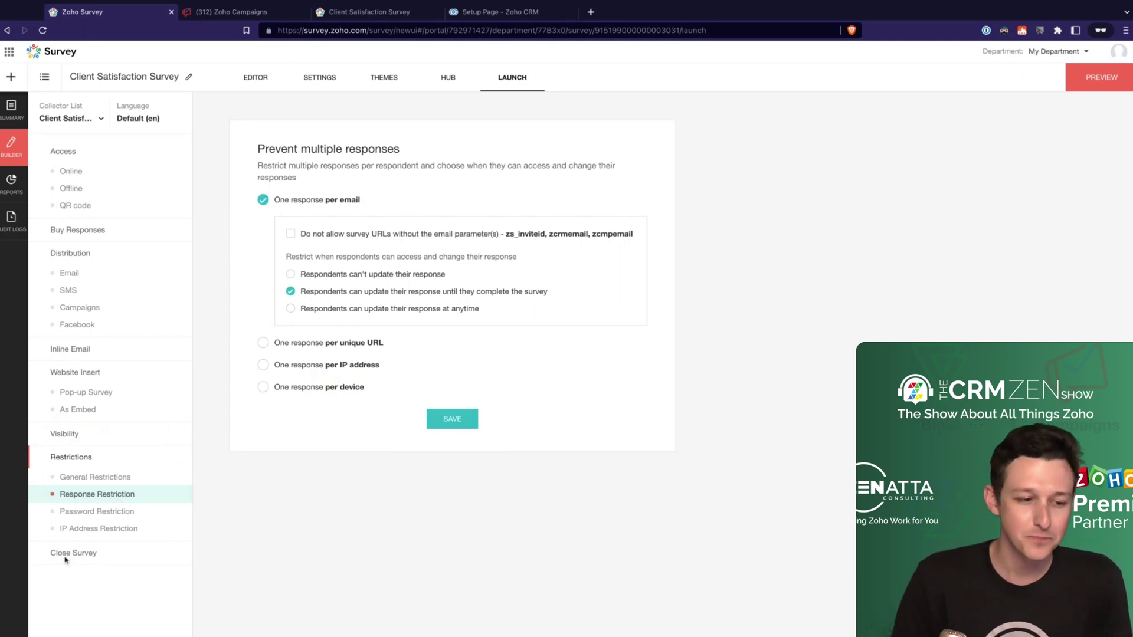
- Enable both Password Restriction and IP Address Restriction for the survey
{"action": "left_click", "coordinate": [88, 512]}
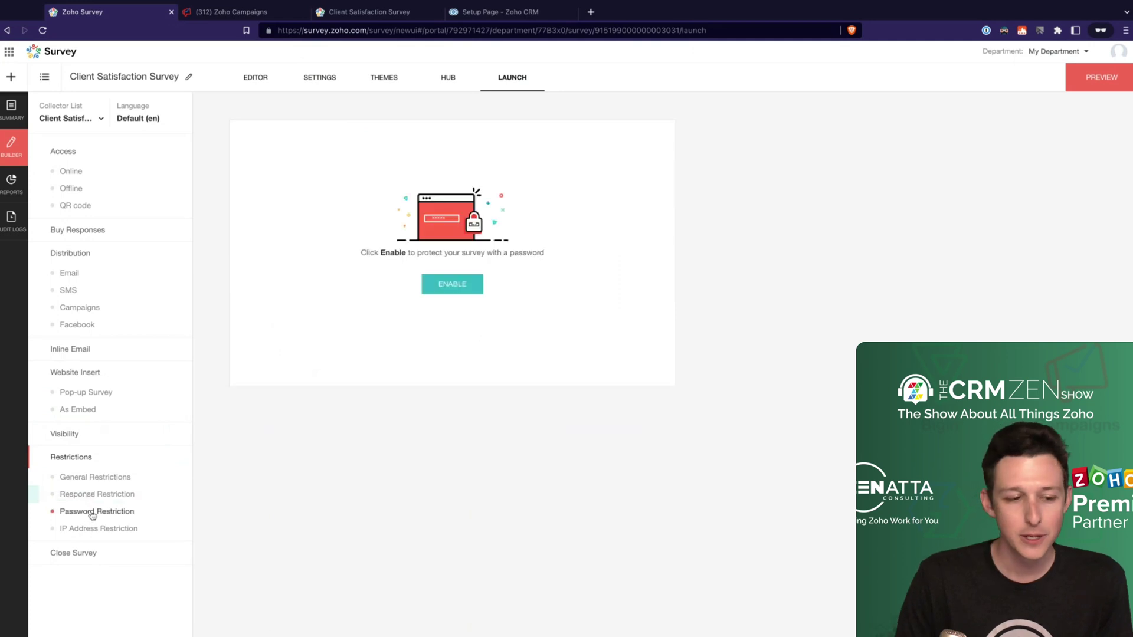
{"action": "left_click", "coordinate": [450, 289]}
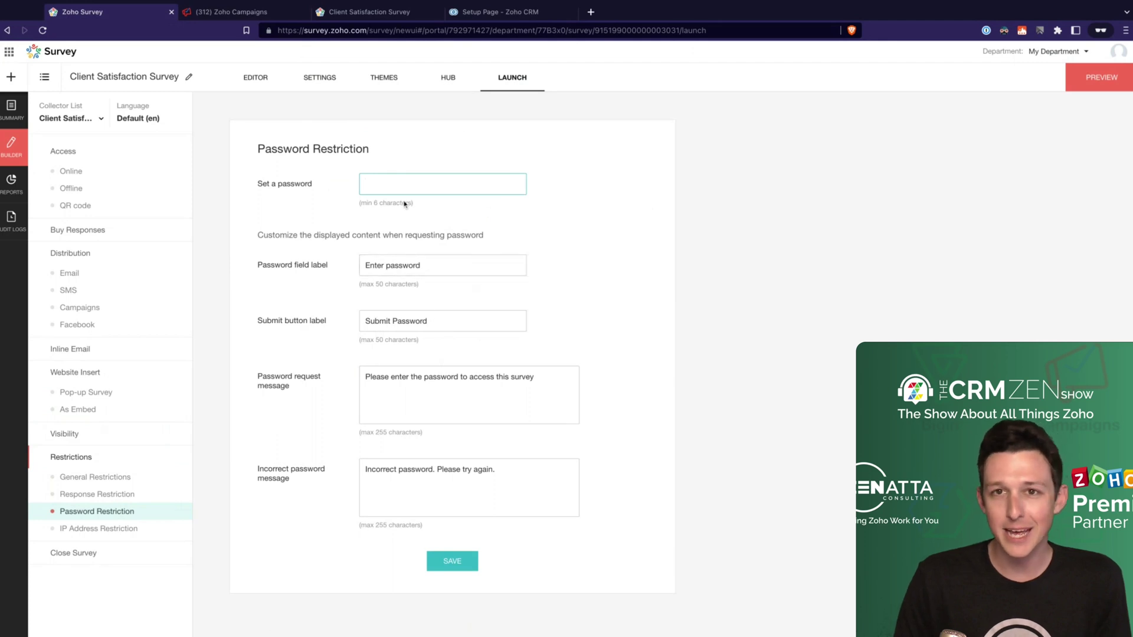
{"action": "left_click", "coordinate": [85, 528]}
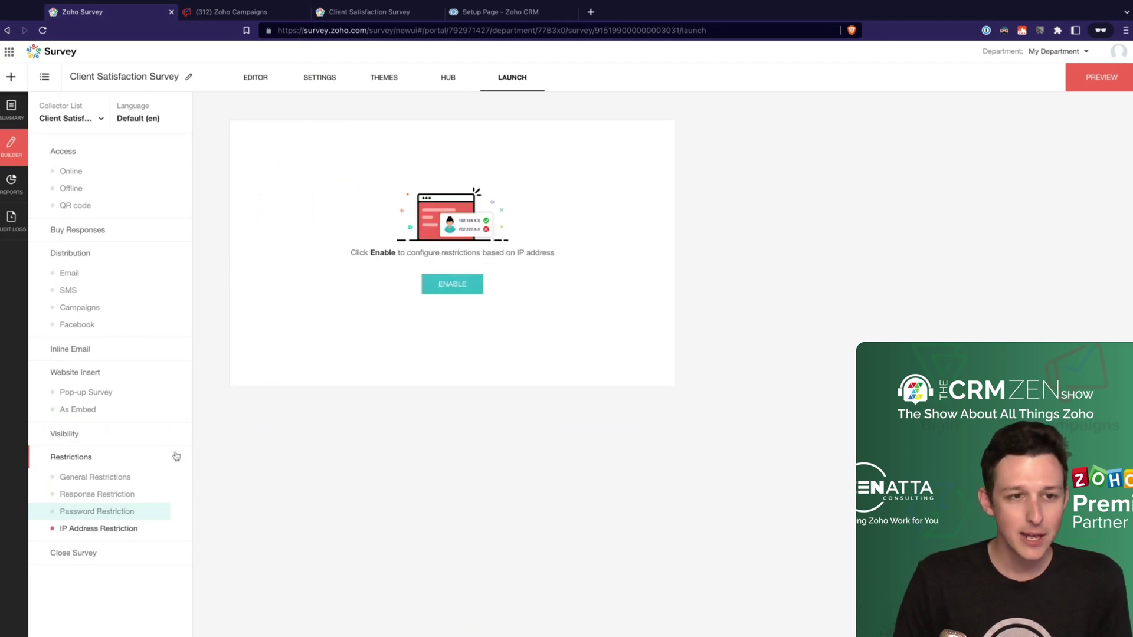
{"action": "left_click", "coordinate": [448, 285]}
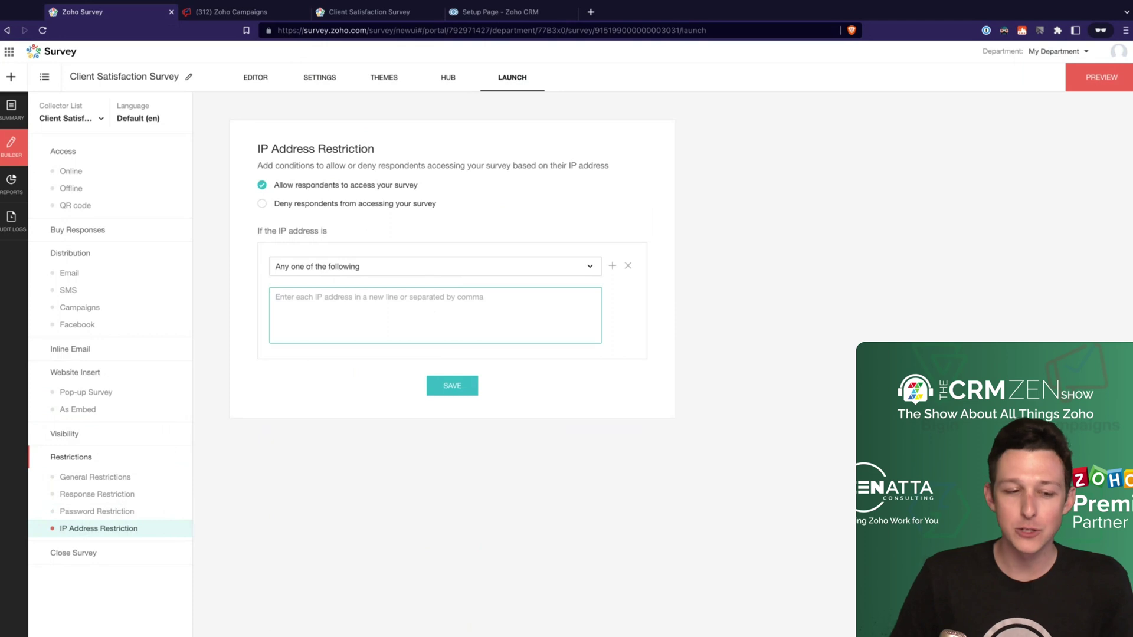
- Open the Close Survey option in the Launch sidebar
{"action": "left_click", "coordinate": [83, 551]}
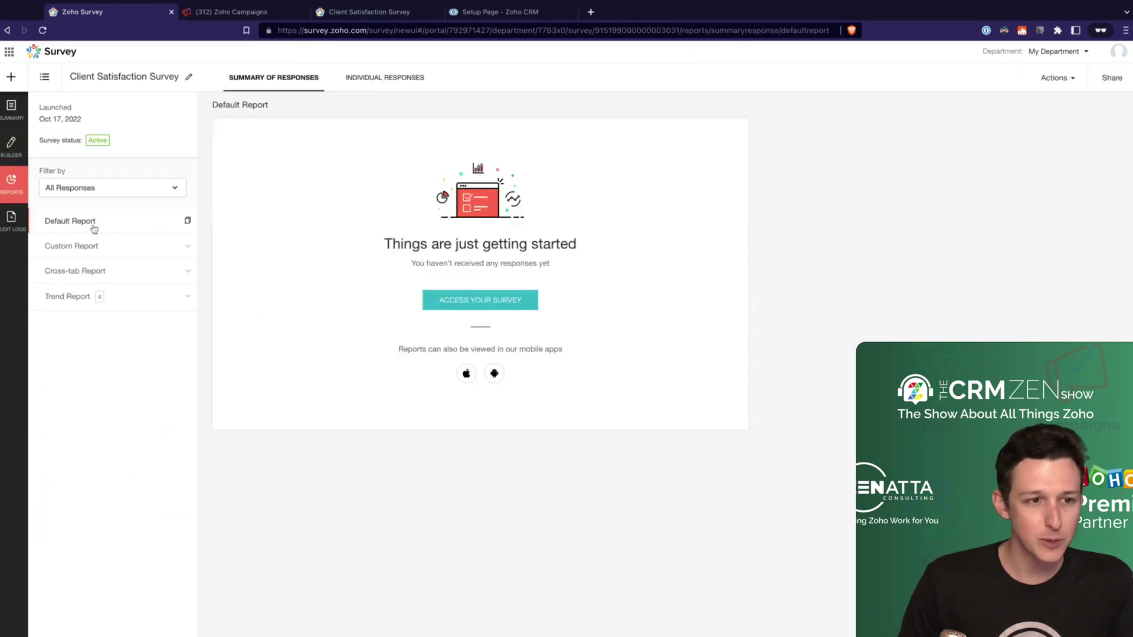
- Expand the Custom Report and Trend Report lists, view Individual Responses, then go back to Summary of Responses
{"action": "left_click", "coordinate": [92, 251]}
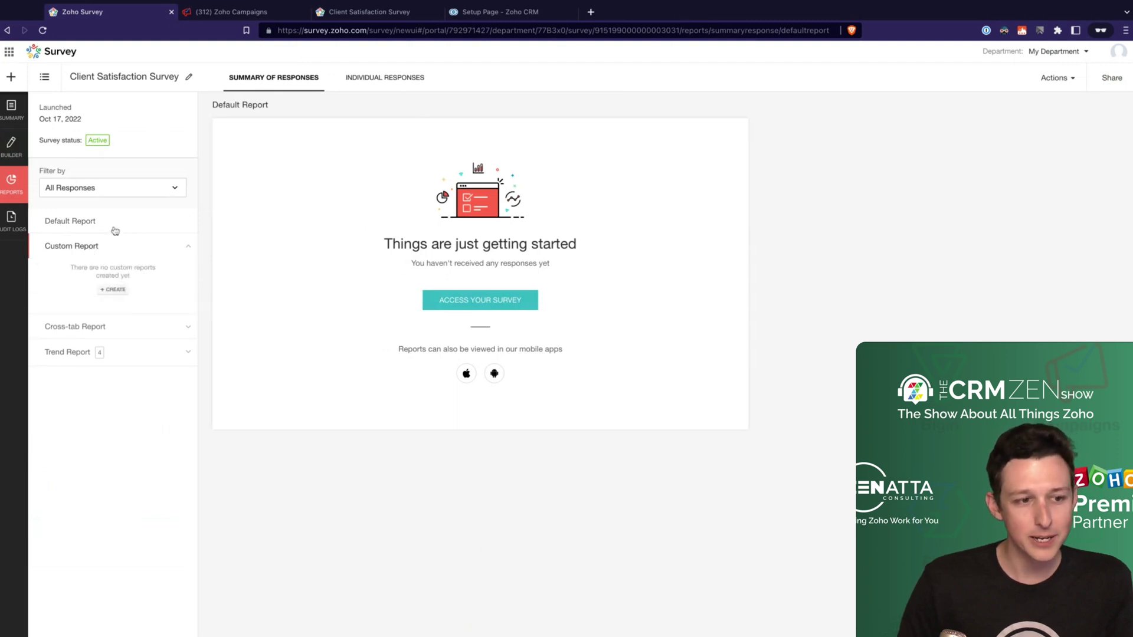
{"action": "left_click", "coordinate": [97, 355]}
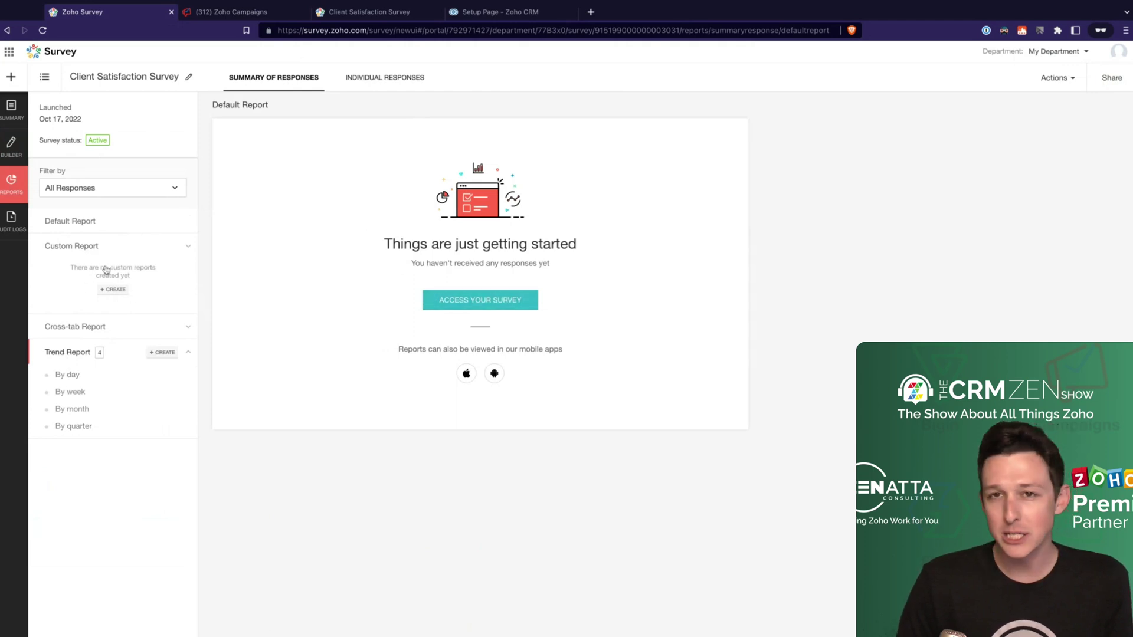
{"action": "left_click", "coordinate": [384, 77]}
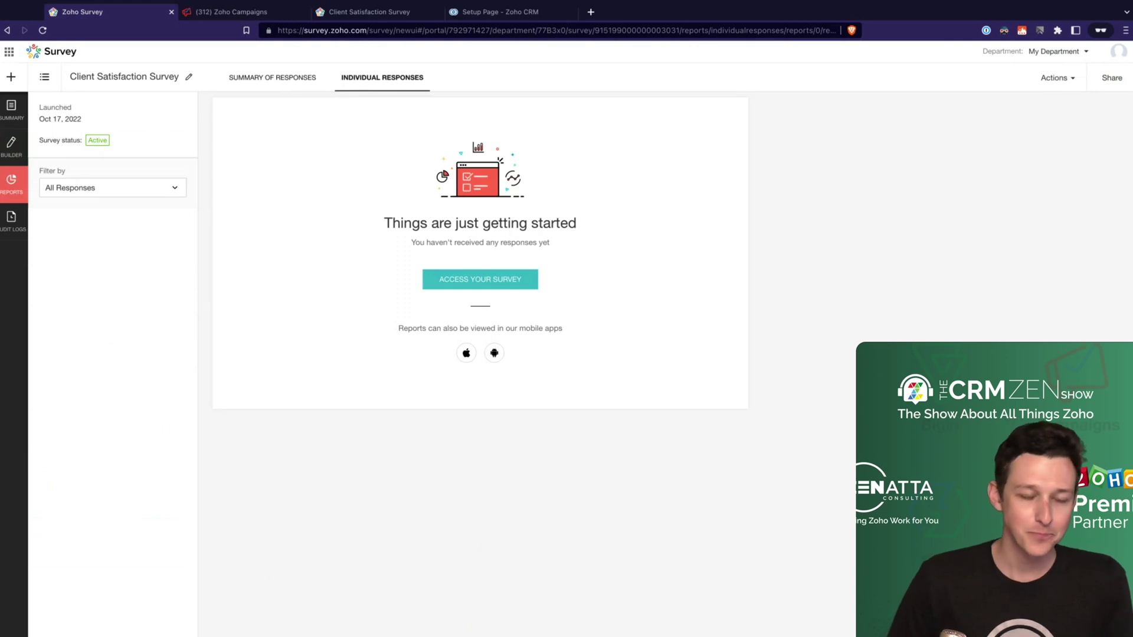
{"action": "left_click", "coordinate": [283, 79]}
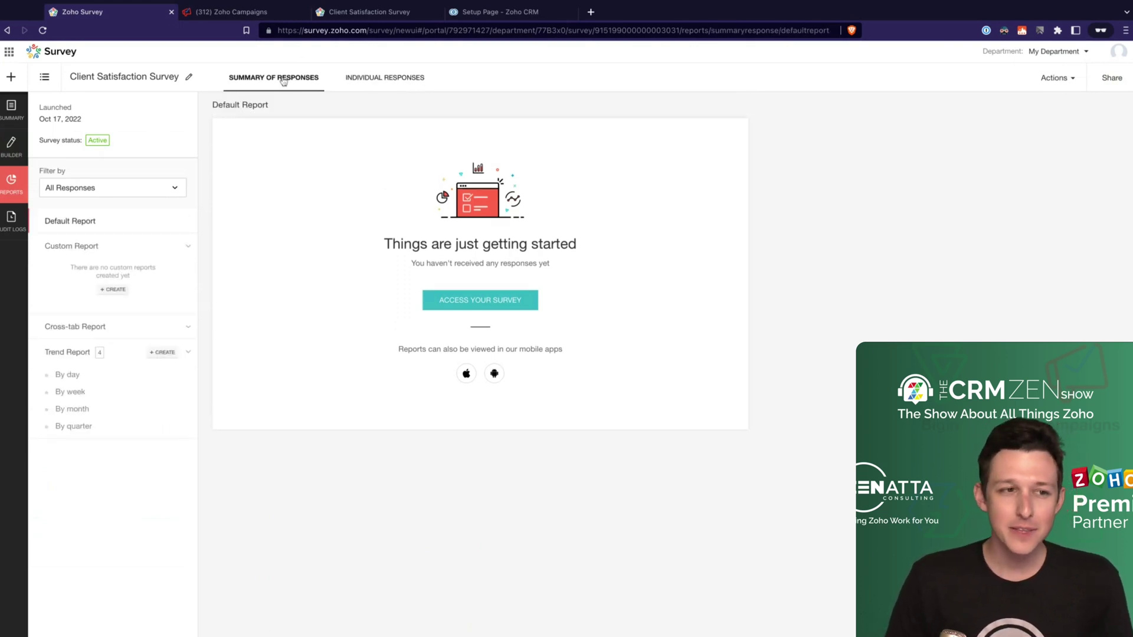